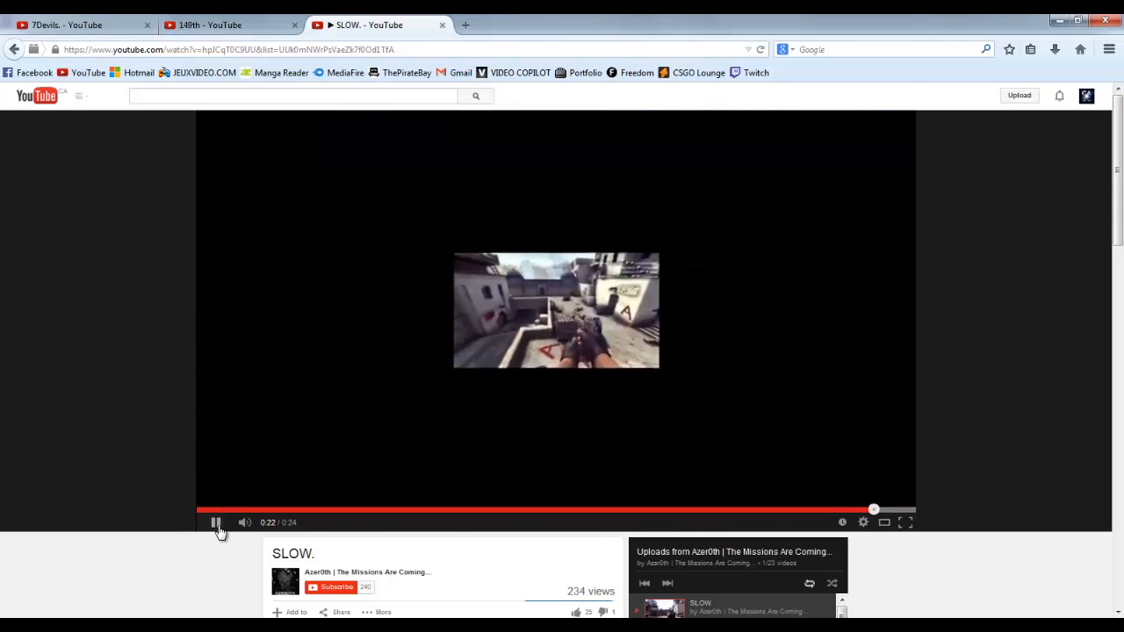
Step: Briefly play and pause the example clips SLOW., 149th and 7Devils. to examine their scale effect
click(218, 530)
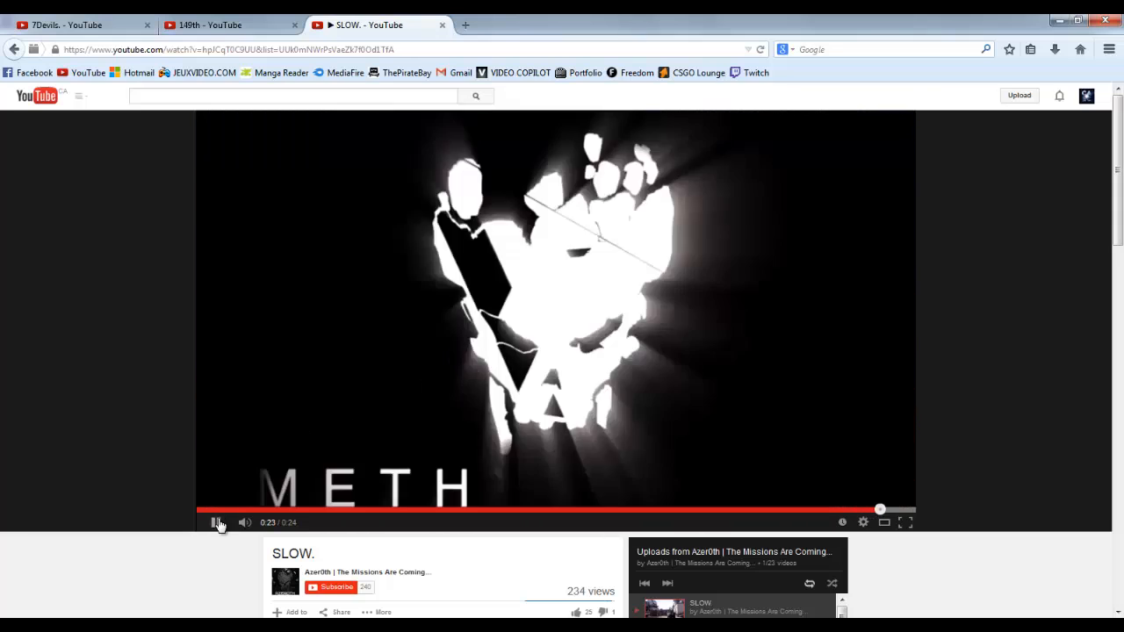
click(253, 21)
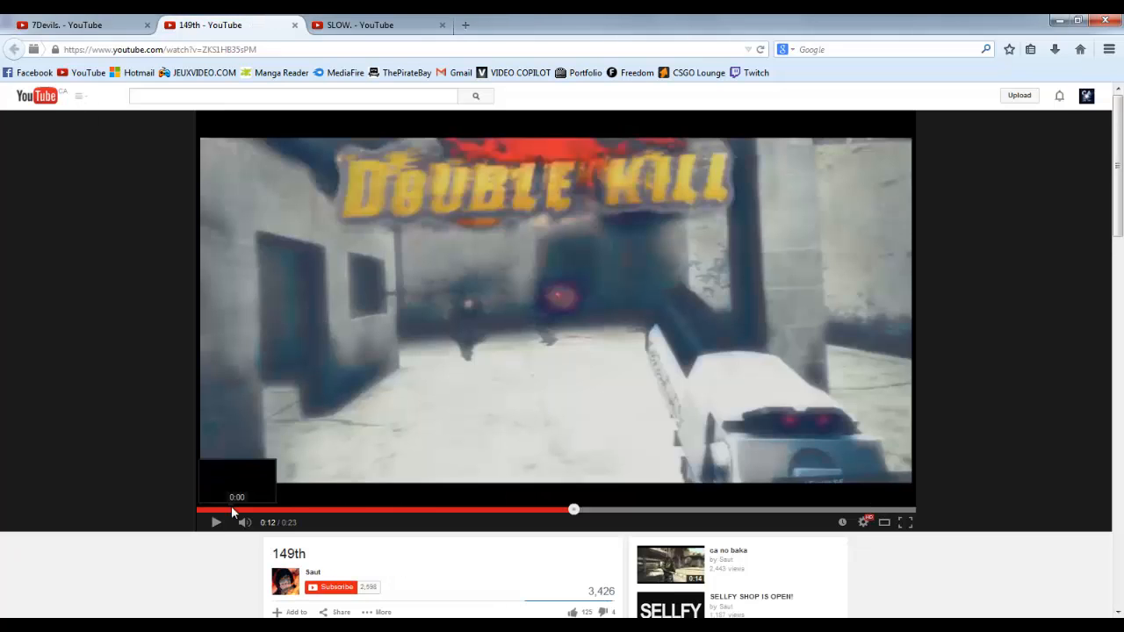
click(212, 523)
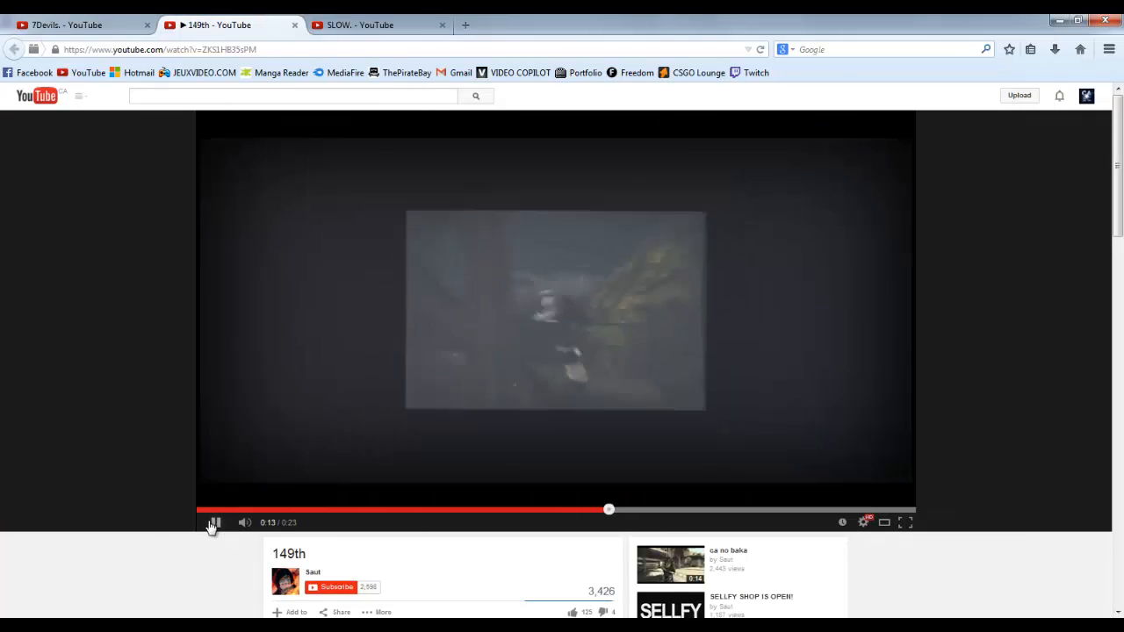
click(211, 525)
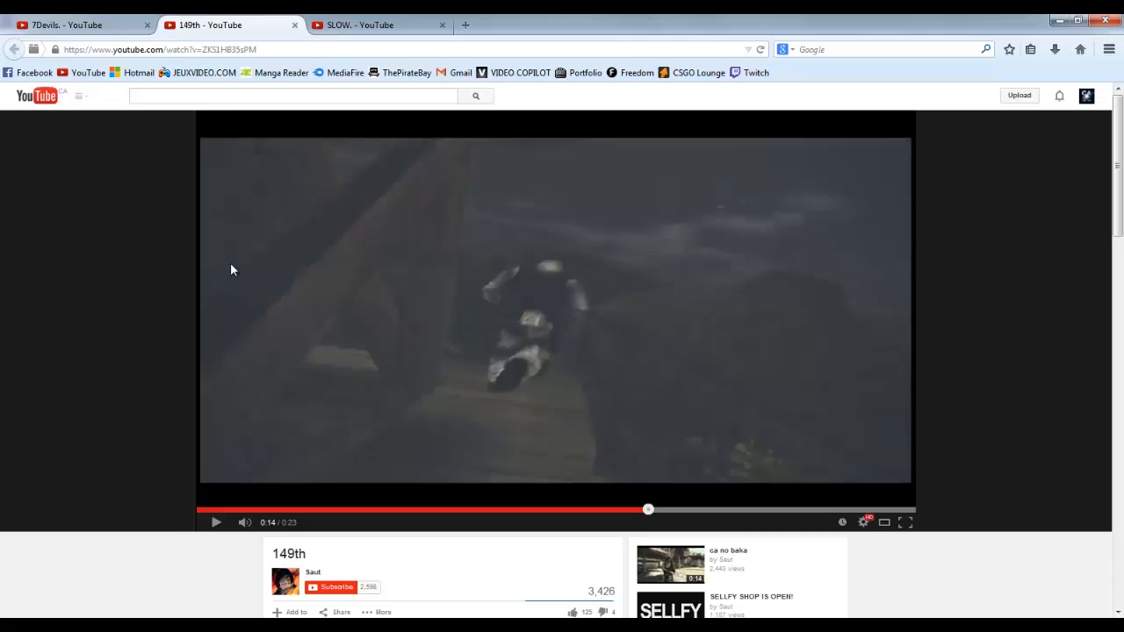
click(88, 24)
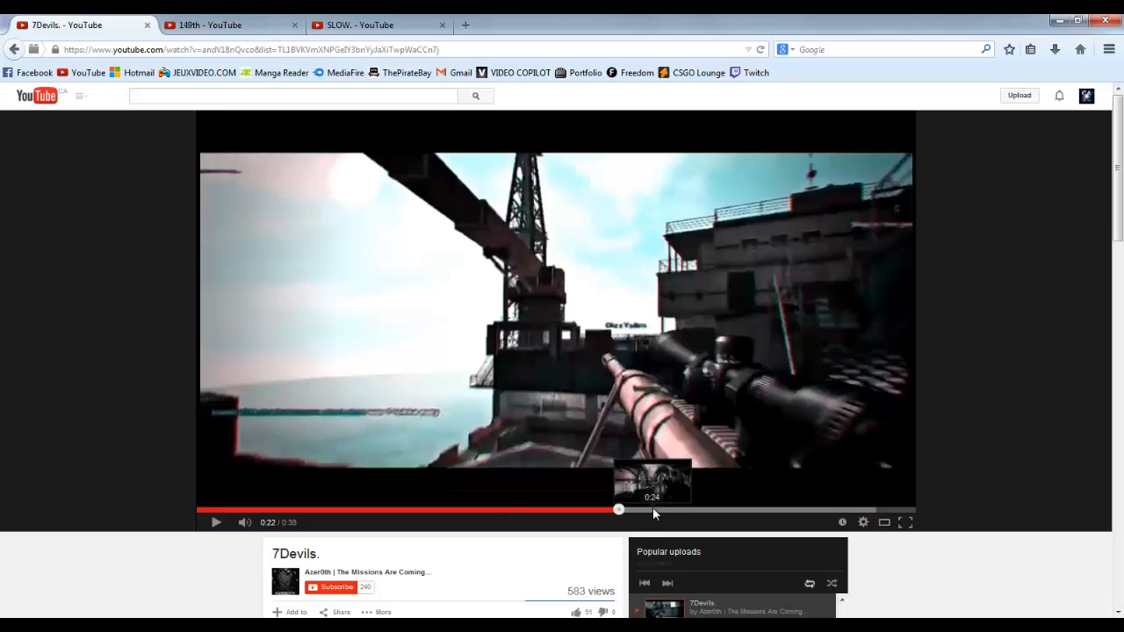
click(216, 524)
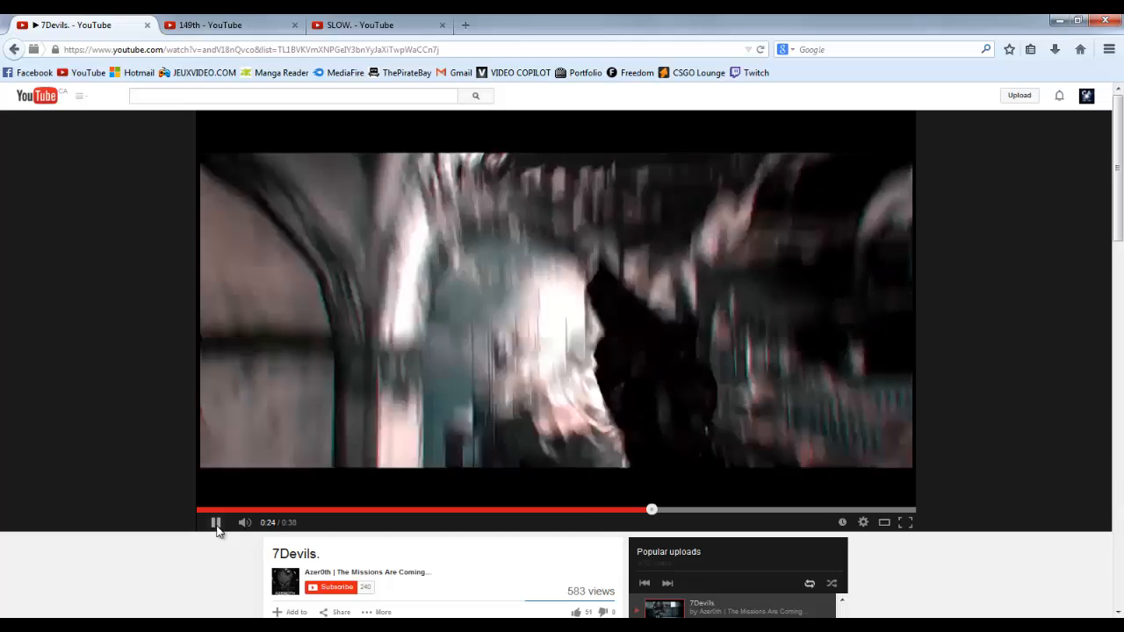
click(216, 524)
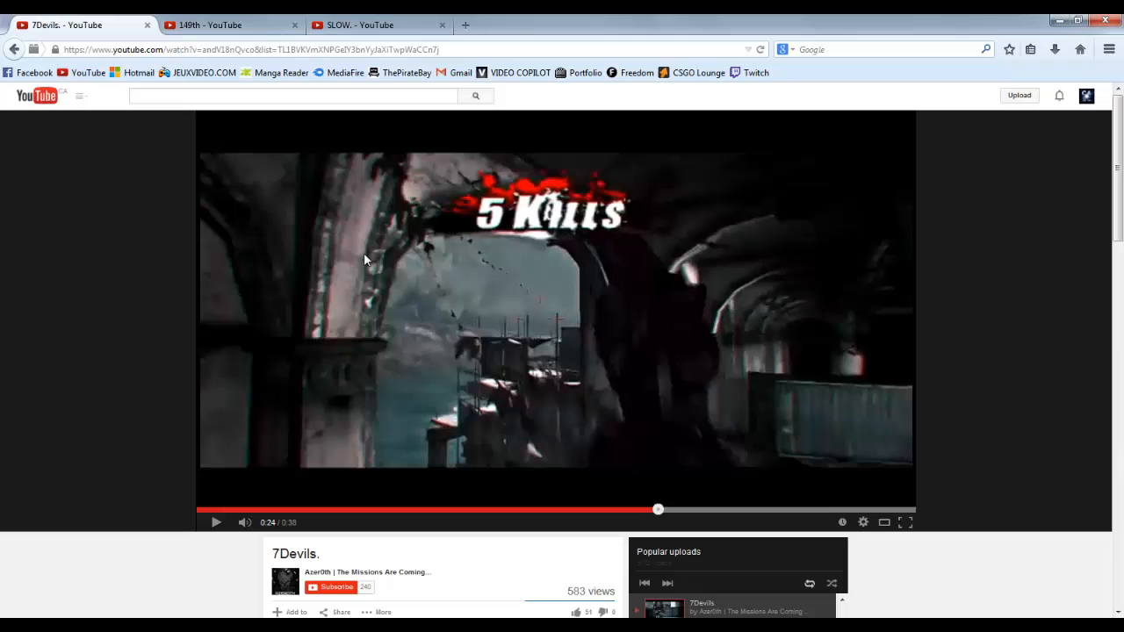
Step: Switch to After Effects, enlarge the Syncv4 composition viewer and fit the frame to it
click(453, 627)
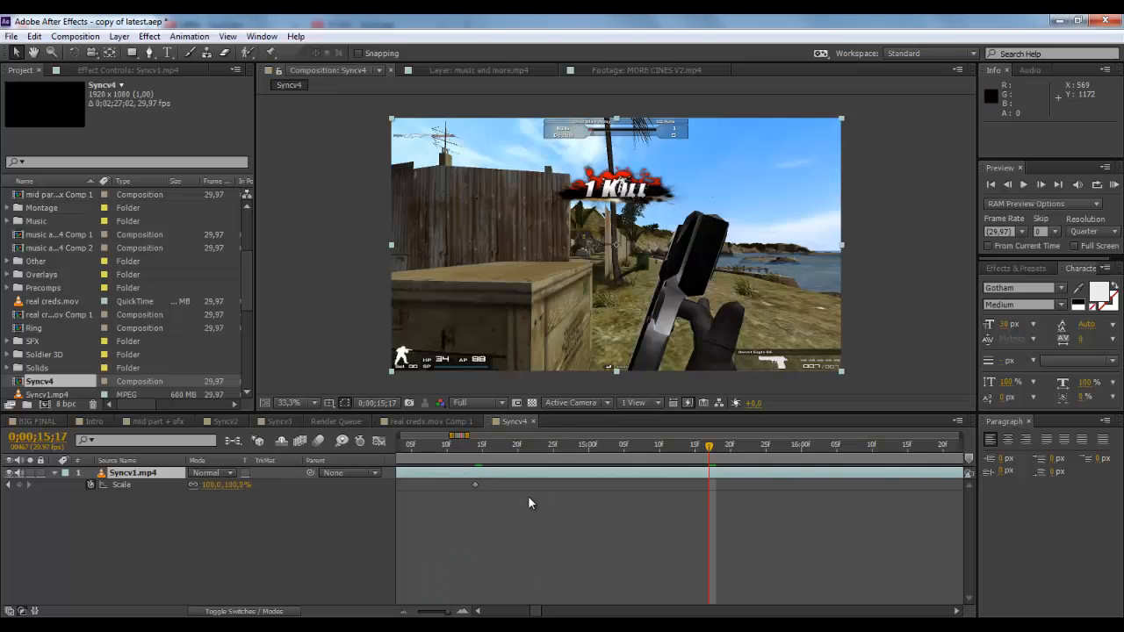
click(477, 449)
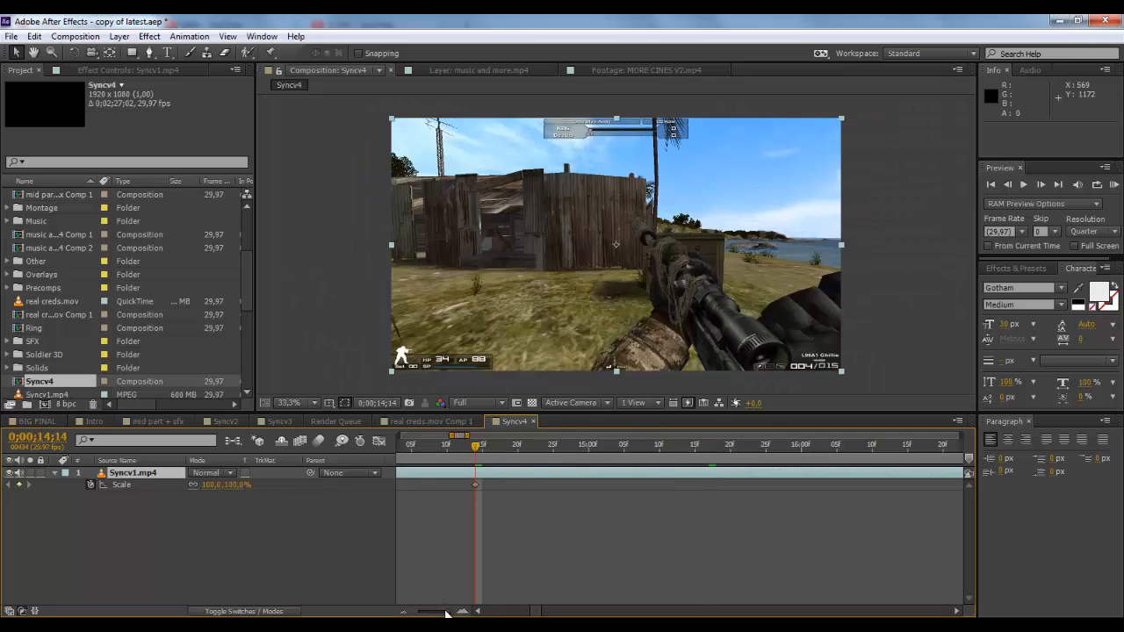
mouse_move(447, 612)
mouse_down()
mouse_move(434, 612)
mouse_move(445, 614)
mouse_up()
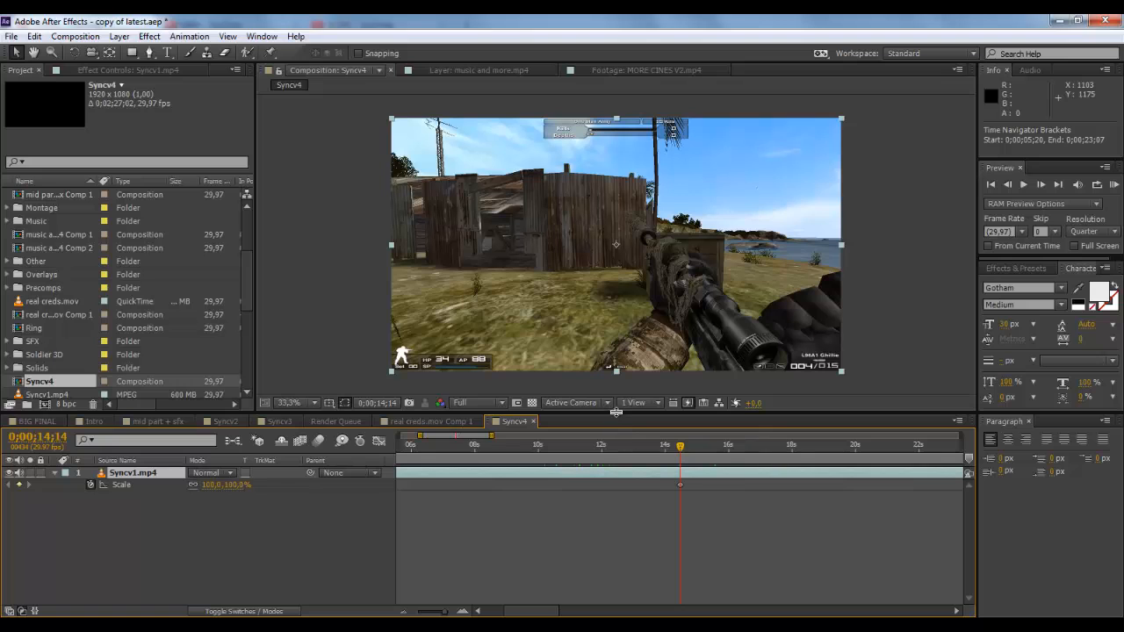
drag(616, 412, 611, 481)
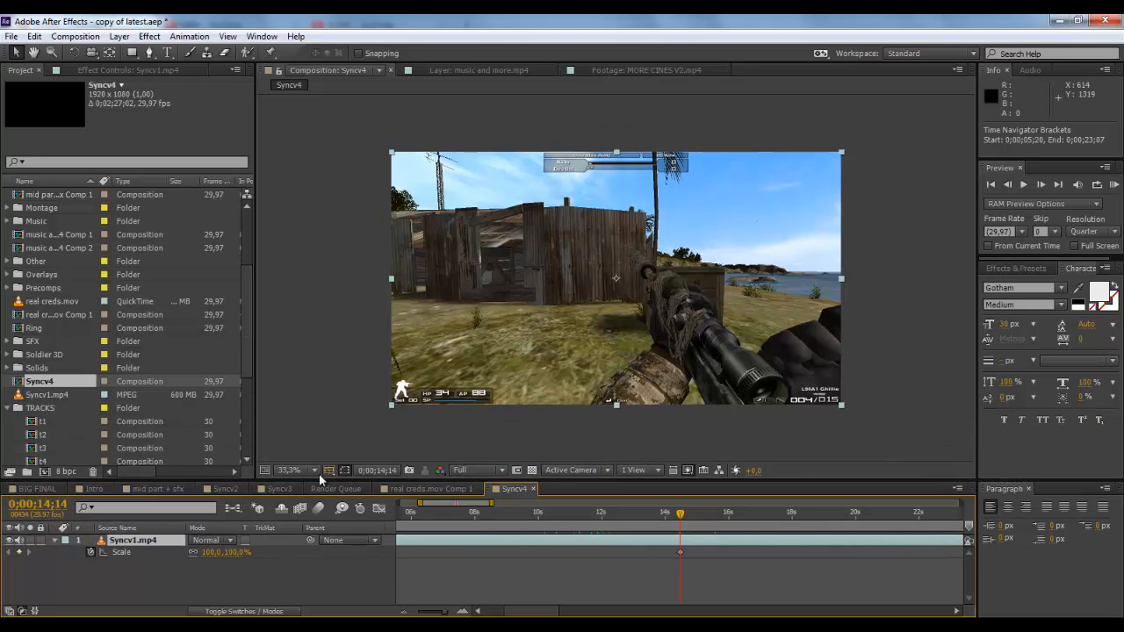
click(293, 470)
click(328, 230)
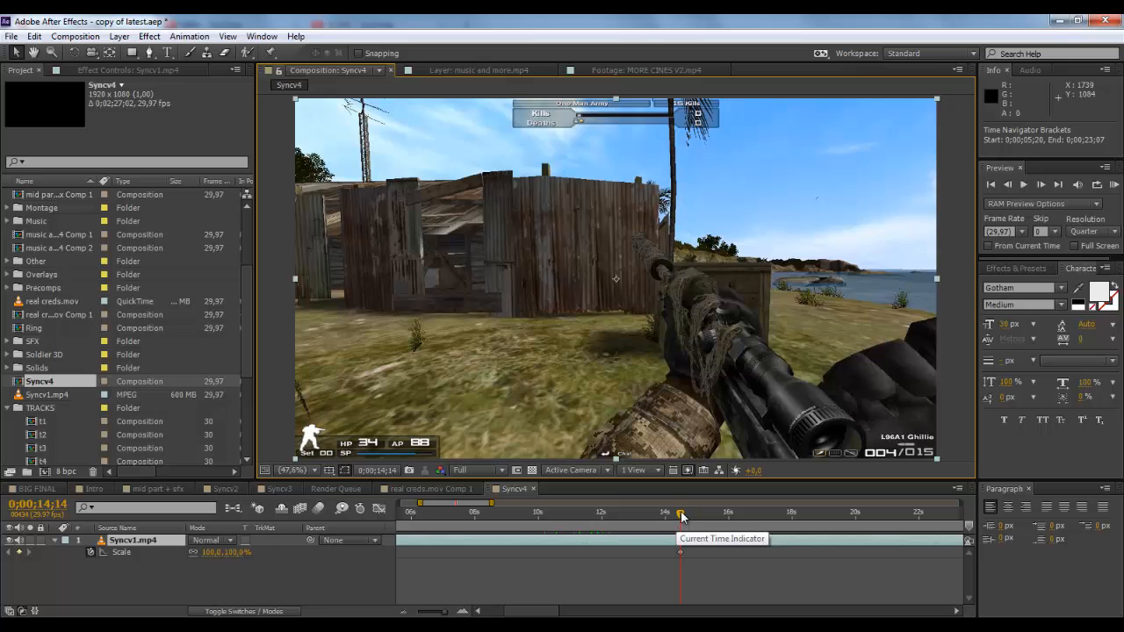
Step: Add a 40% Scale keyframe to the Syncv1.mp4 layer at 0;00;14;23
drag(682, 517, 684, 518)
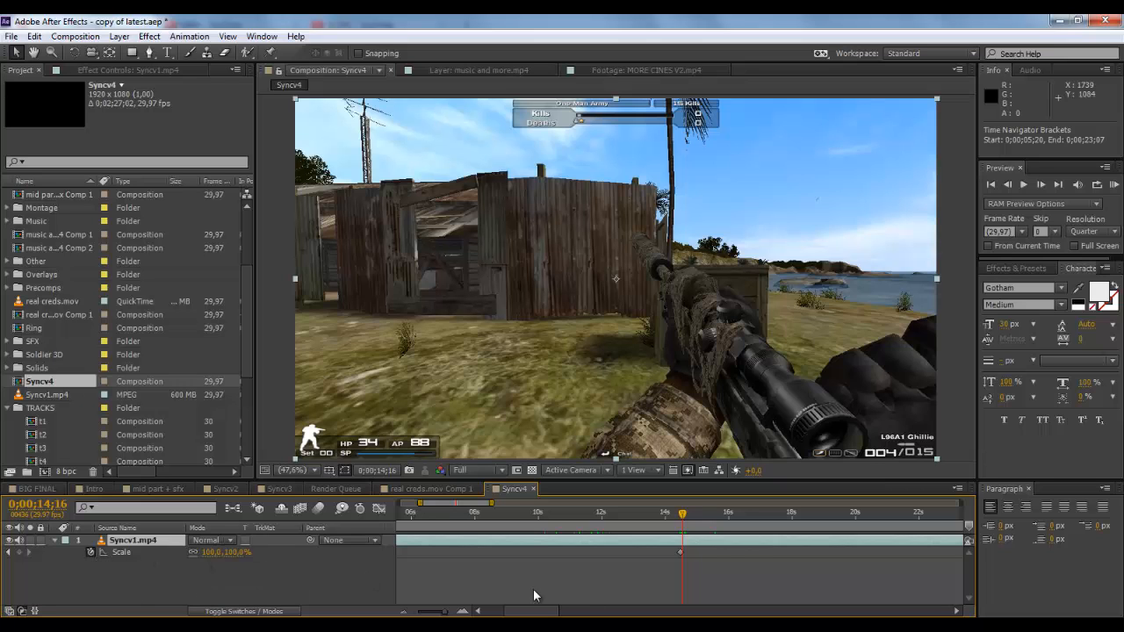
click(462, 612)
click(462, 611)
click(463, 611)
click(665, 516)
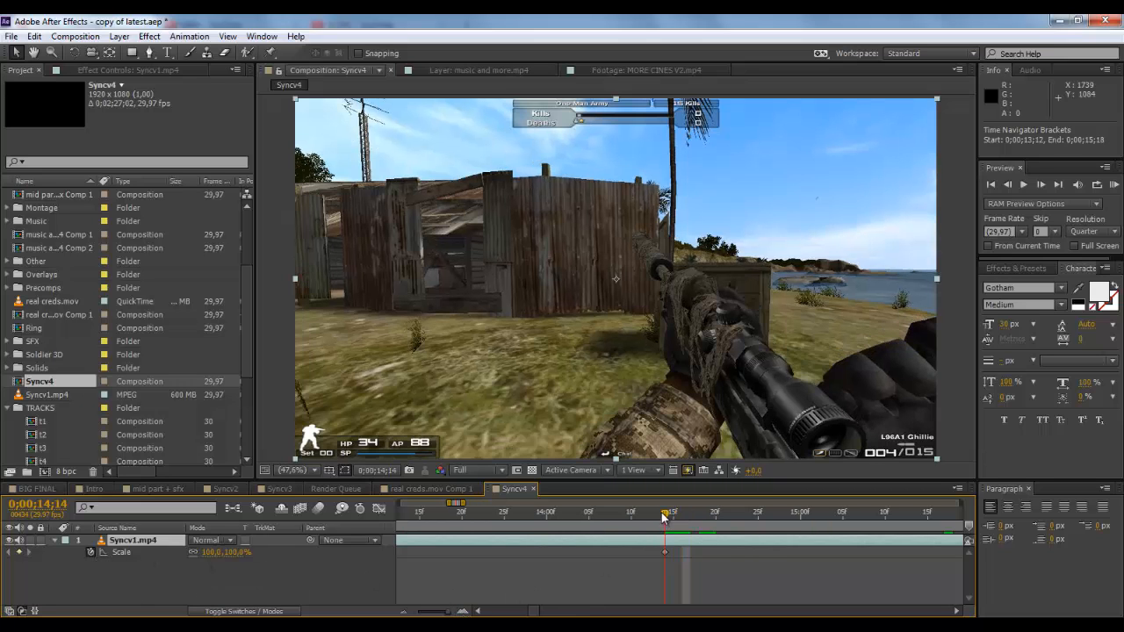
drag(670, 516, 740, 513)
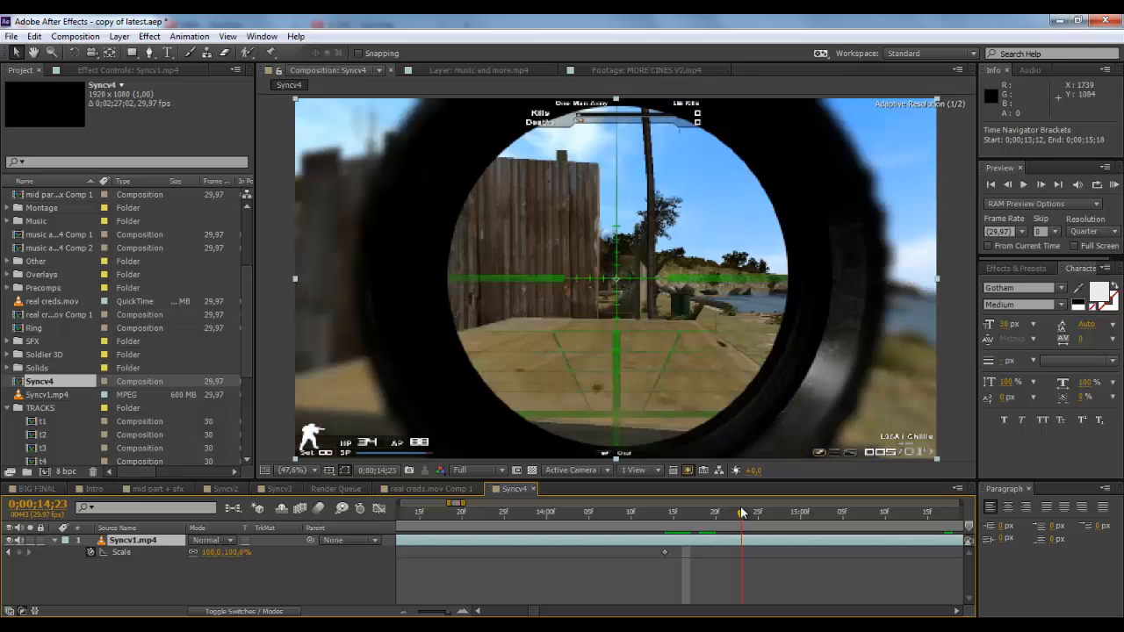
click(237, 553)
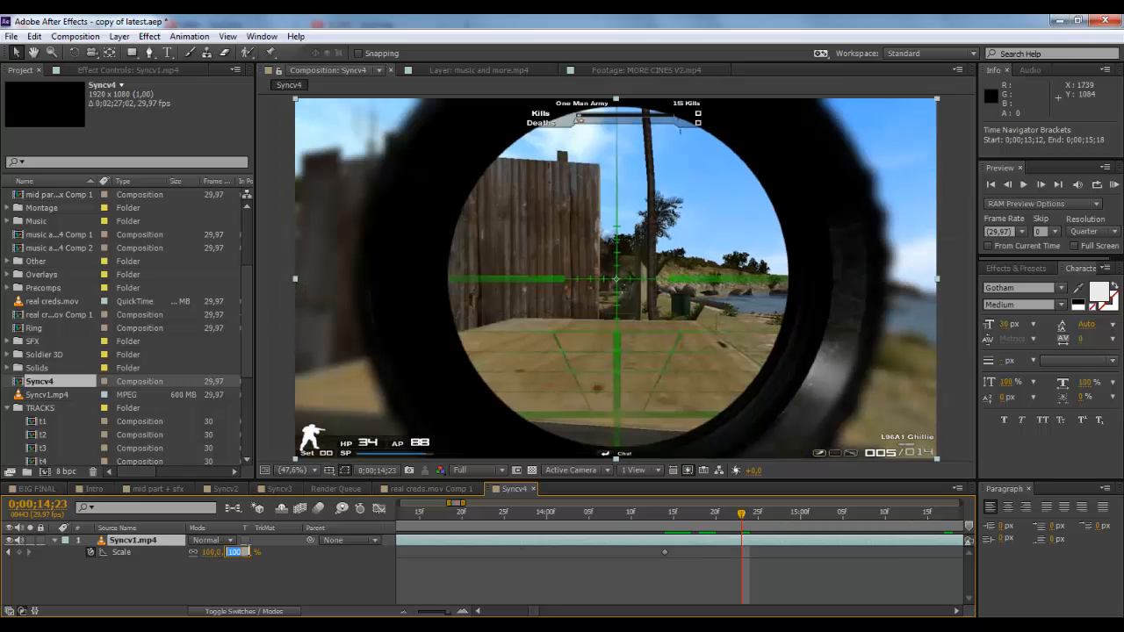
text(40)
key(Return)
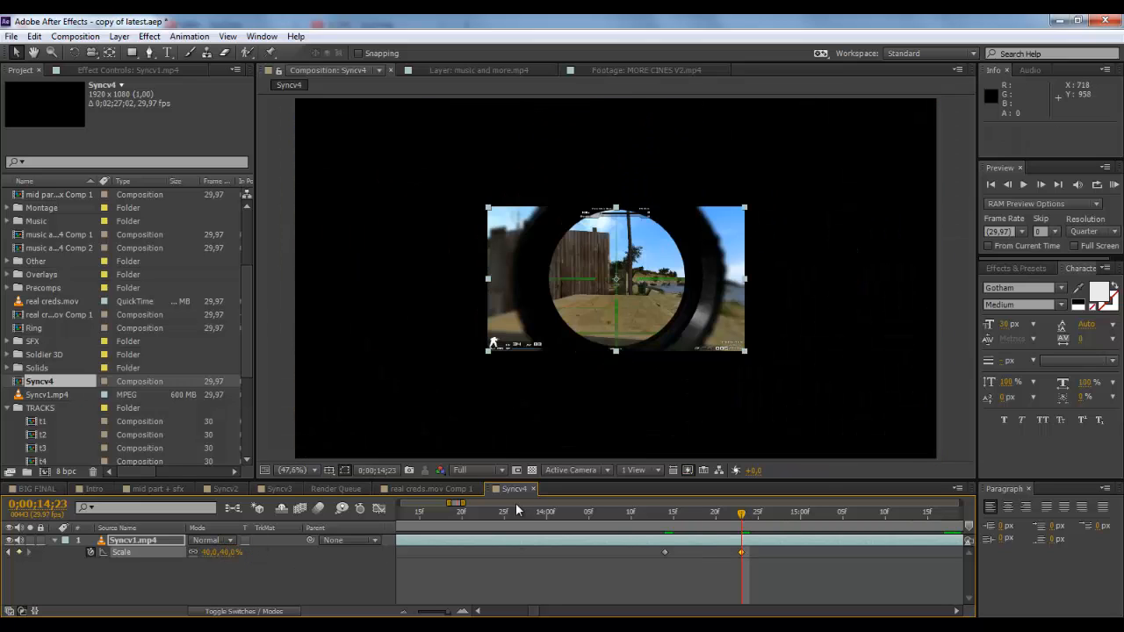
Step: Keyframe the Syncv1.mp4 layer's Scale at 0;00;14;24, trying 45% and settling on 44%
click(312, 574)
drag(651, 513, 743, 529)
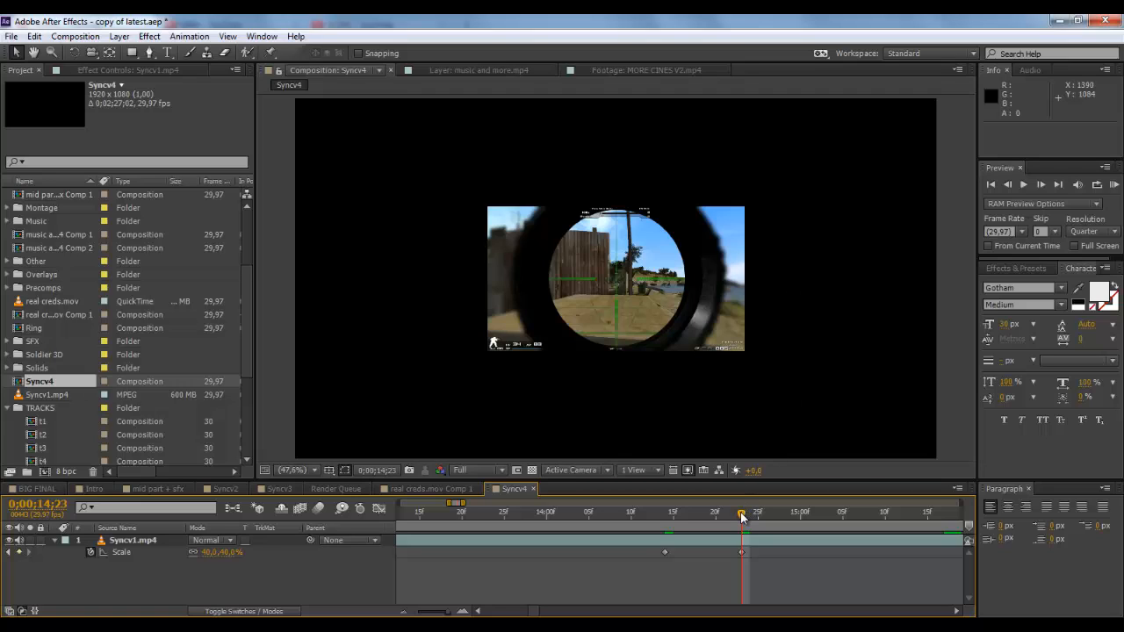
mouse_move(741, 516)
mouse_down()
mouse_move(723, 520)
mouse_move(738, 520)
mouse_up()
drag(745, 512, 750, 512)
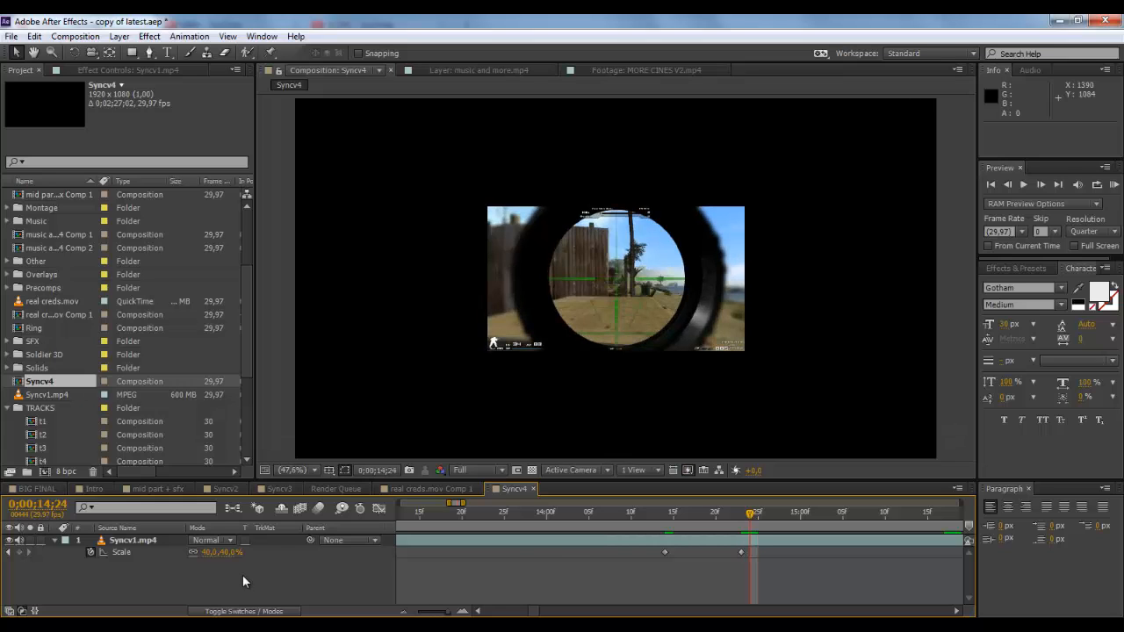
click(230, 554)
text(45)
key(Return)
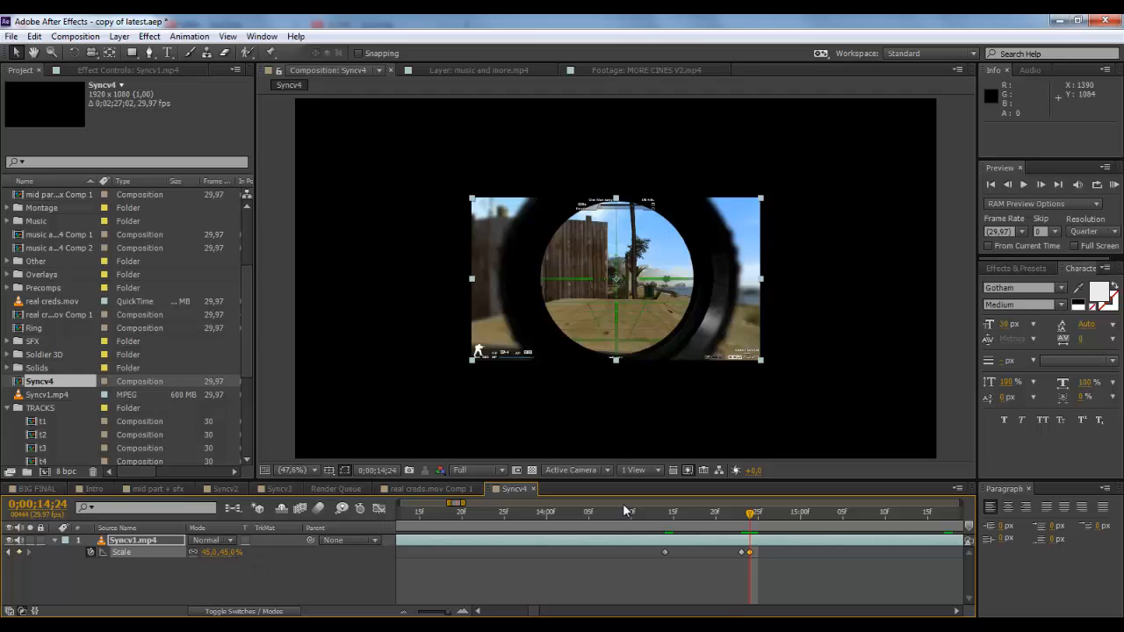
click(230, 552)
text(44)
key(Return)
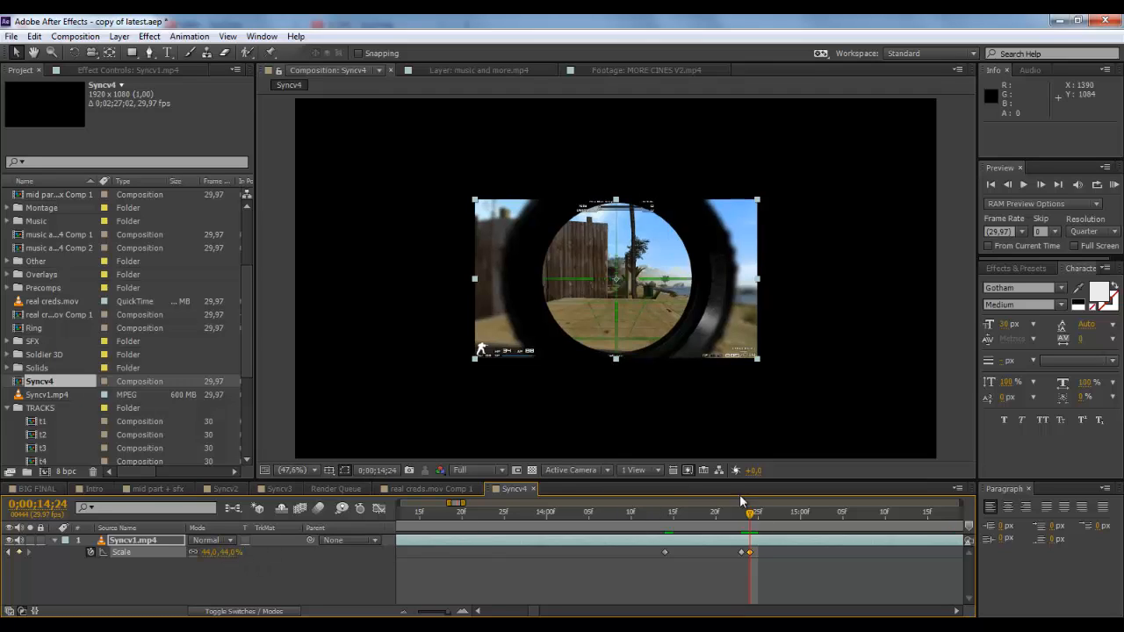
Step: Add a 37% Scale keyframe to the Syncv1.mp4 layer at 0;00;14;26
drag(749, 512, 768, 517)
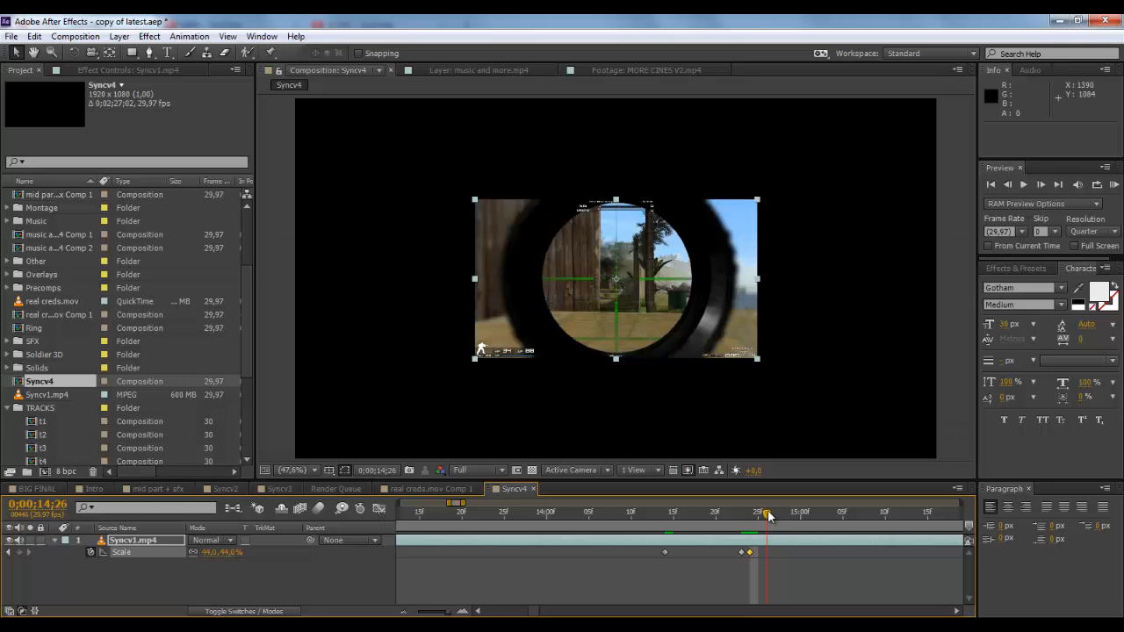
click(231, 552)
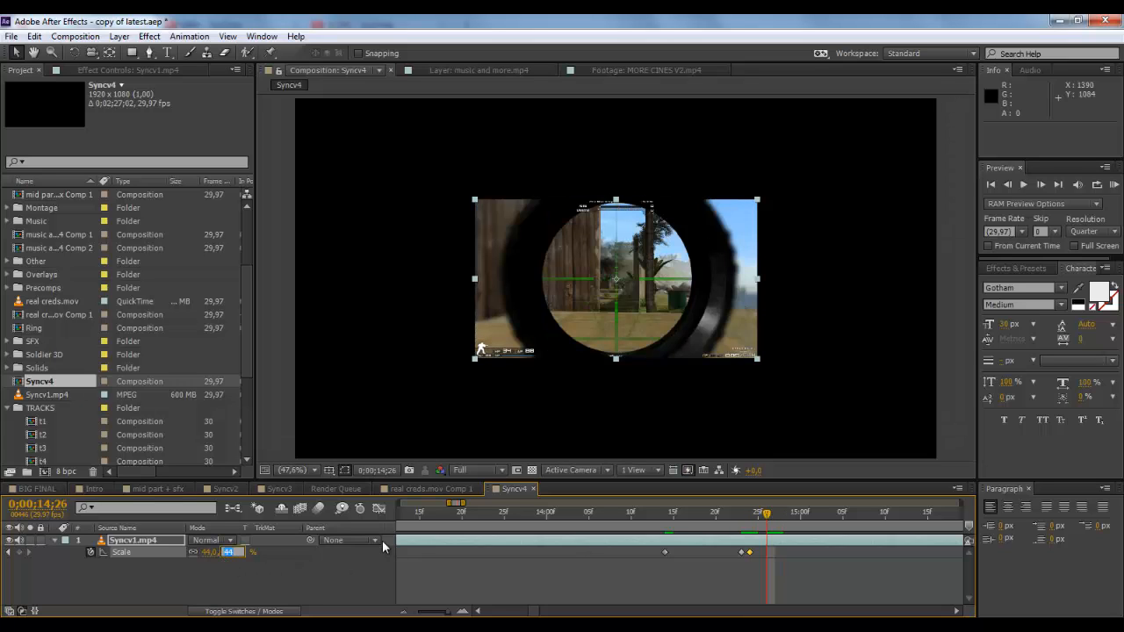
text(37)
key(Return)
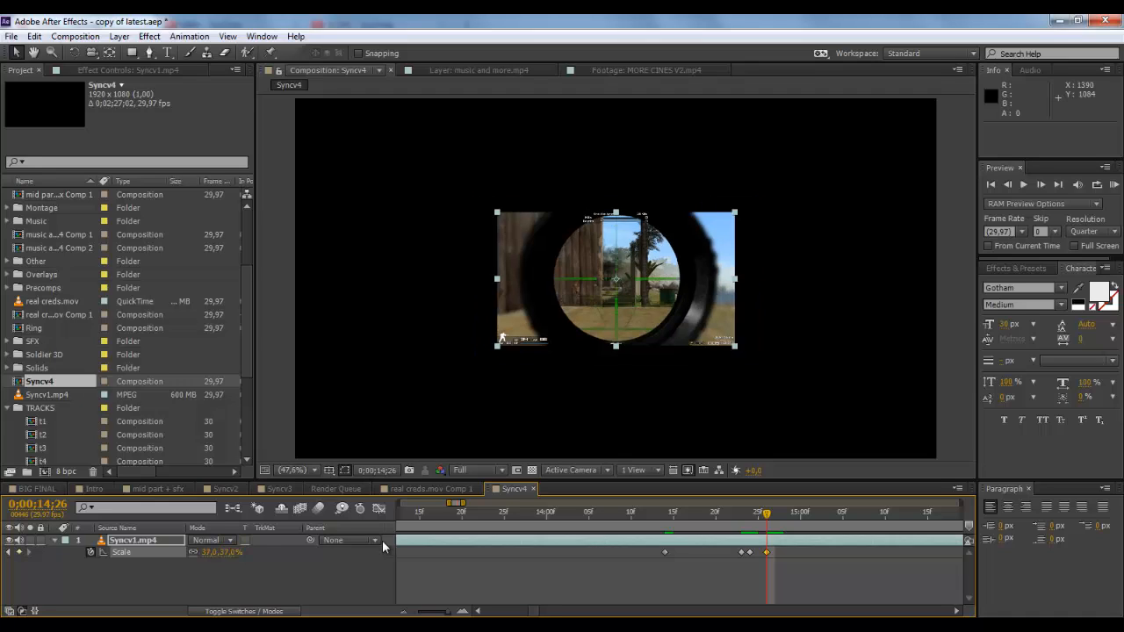
Step: Add a 42% Scale keyframe to the Syncv1.mp4 layer at 0;00;14;29
click(775, 516)
mouse_move(777, 514)
mouse_down()
mouse_move(763, 517)
mouse_move(793, 514)
mouse_up()
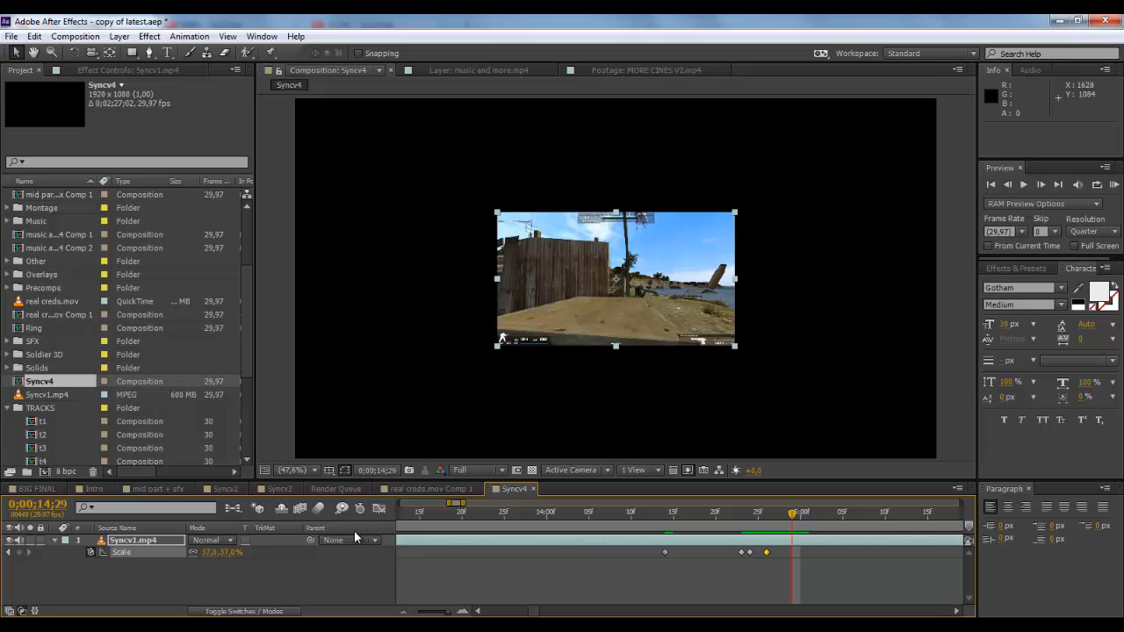
click(227, 553)
text(42)
key(Return)
Step: Add a 39% Scale keyframe to the Syncv1.mp4 layer at 0;00;15;03
click(798, 522)
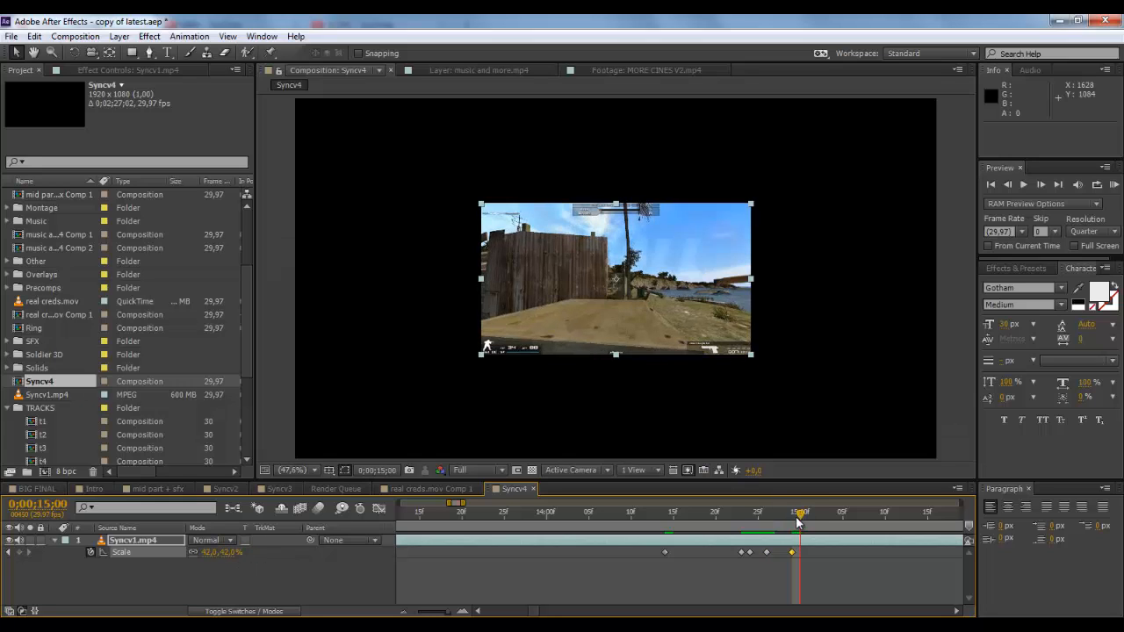
drag(799, 523, 825, 515)
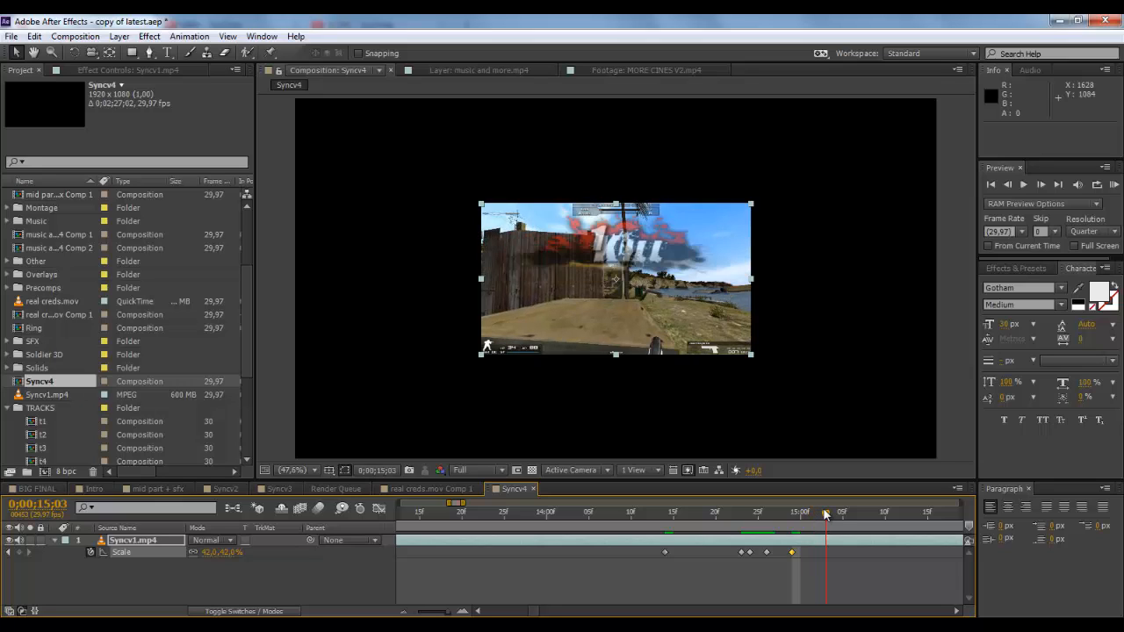
click(229, 552)
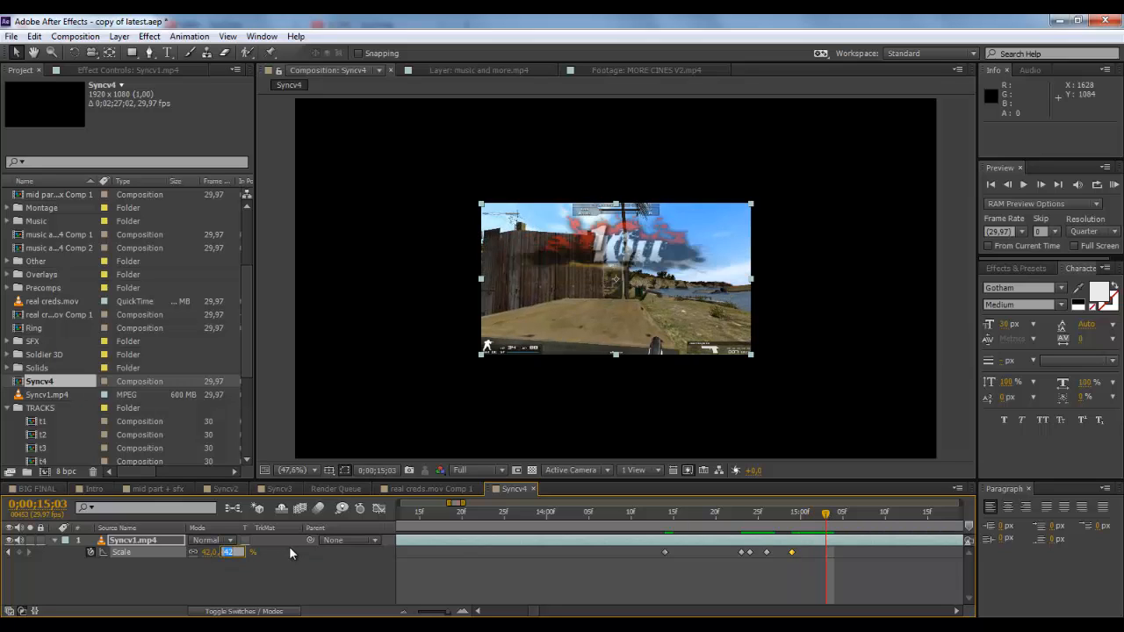
text(39)
key(Return)
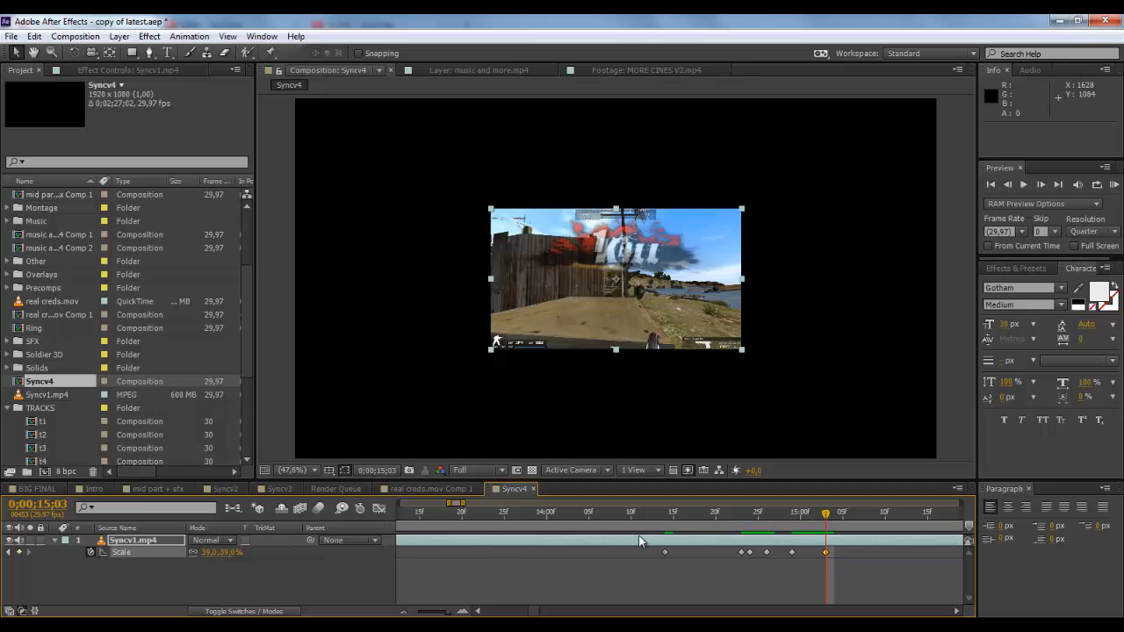
Step: Add a 40% Scale keyframe to the Syncv1.mp4 layer at 0;00;15;07
click(835, 517)
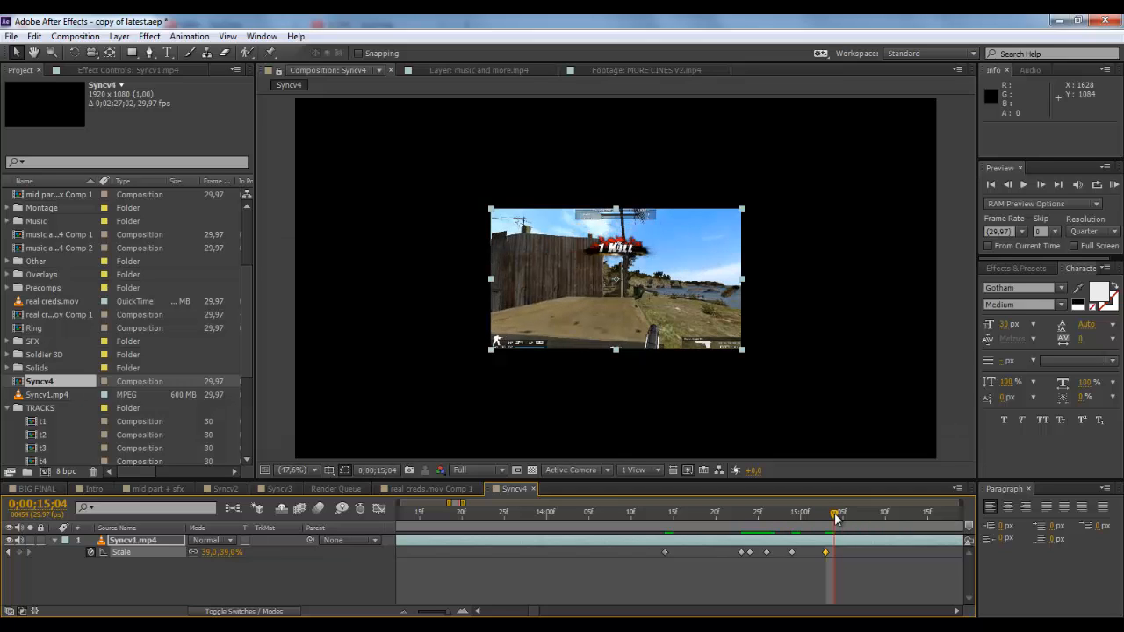
drag(835, 517, 860, 517)
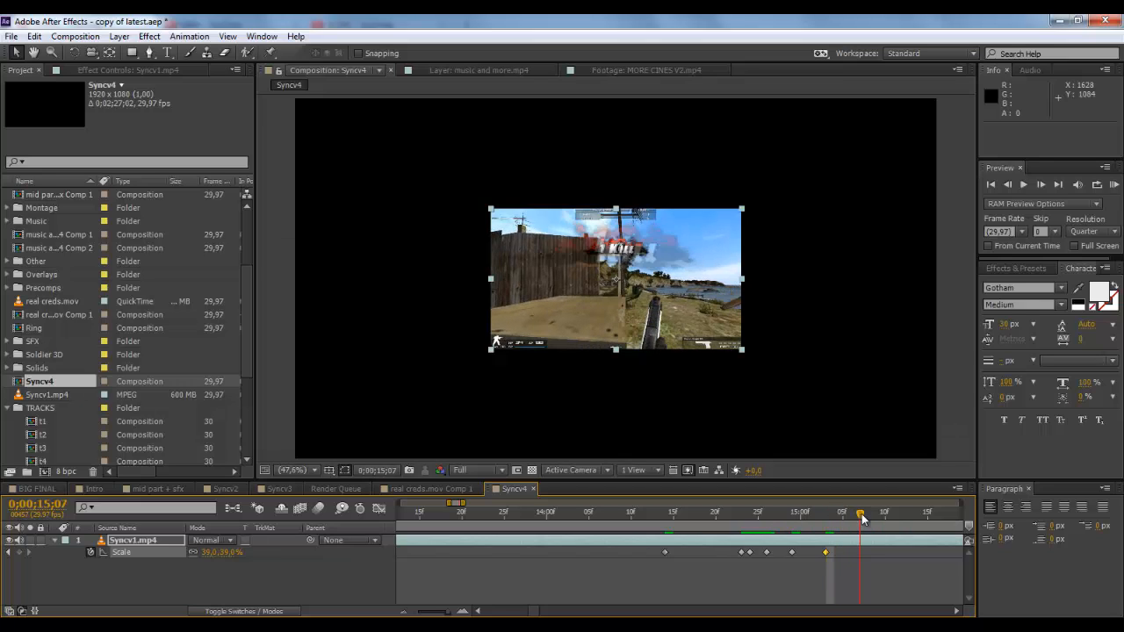
click(229, 552)
text(40)
key(Return)
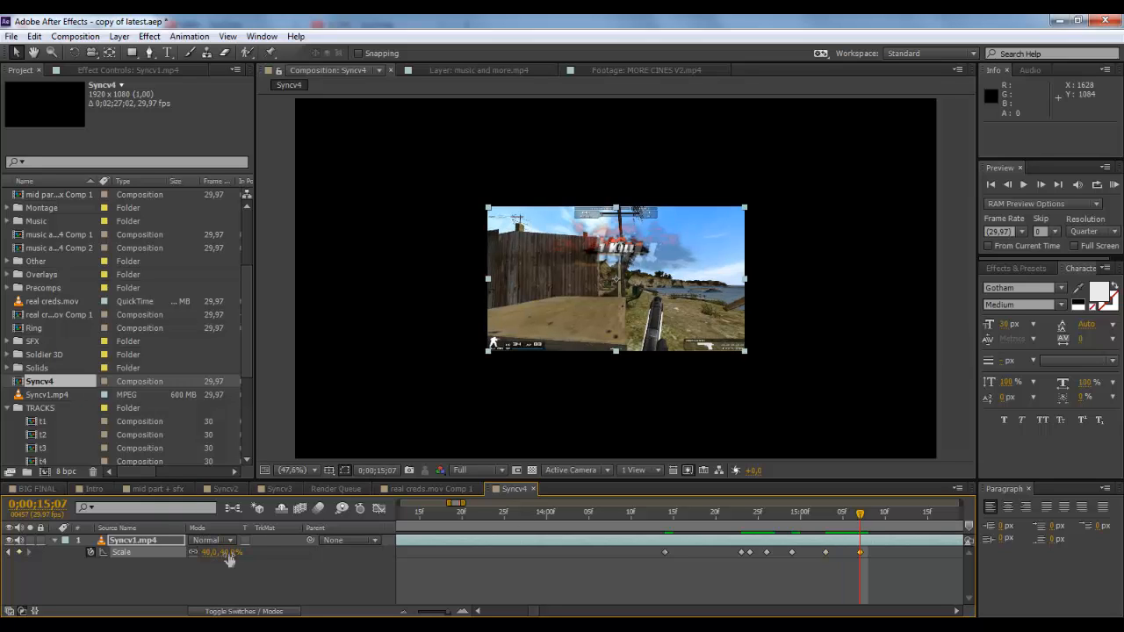
Step: Scrub through the scale bounce and shorten the composition's work area to a few seconds around the Scale keyframes
drag(751, 510, 861, 518)
drag(449, 613, 419, 613)
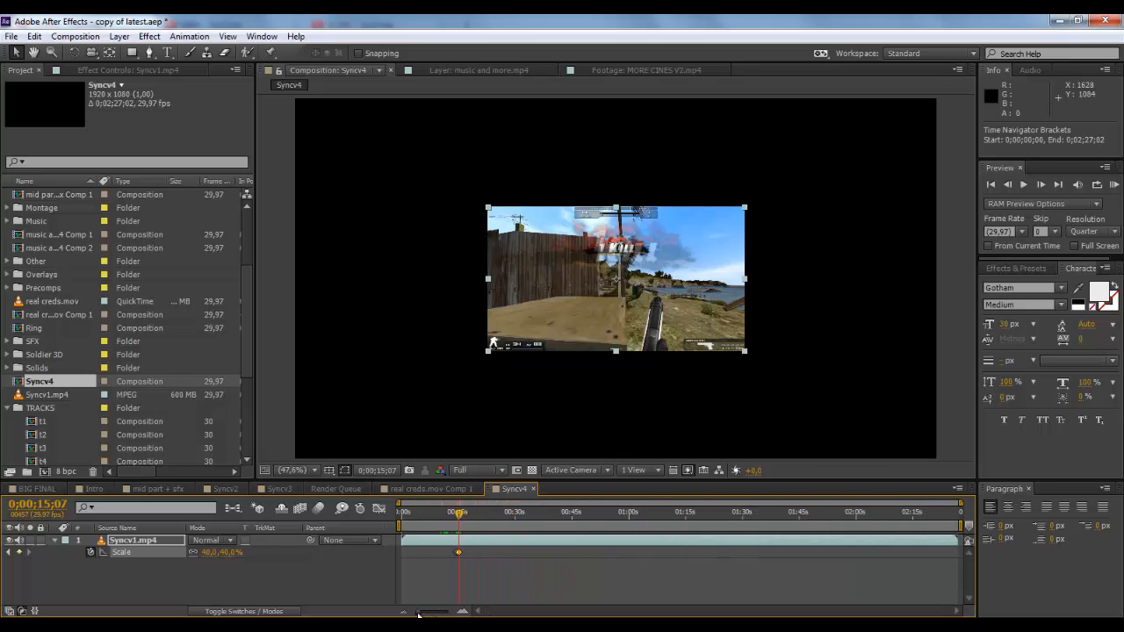
drag(959, 527, 440, 523)
click(460, 612)
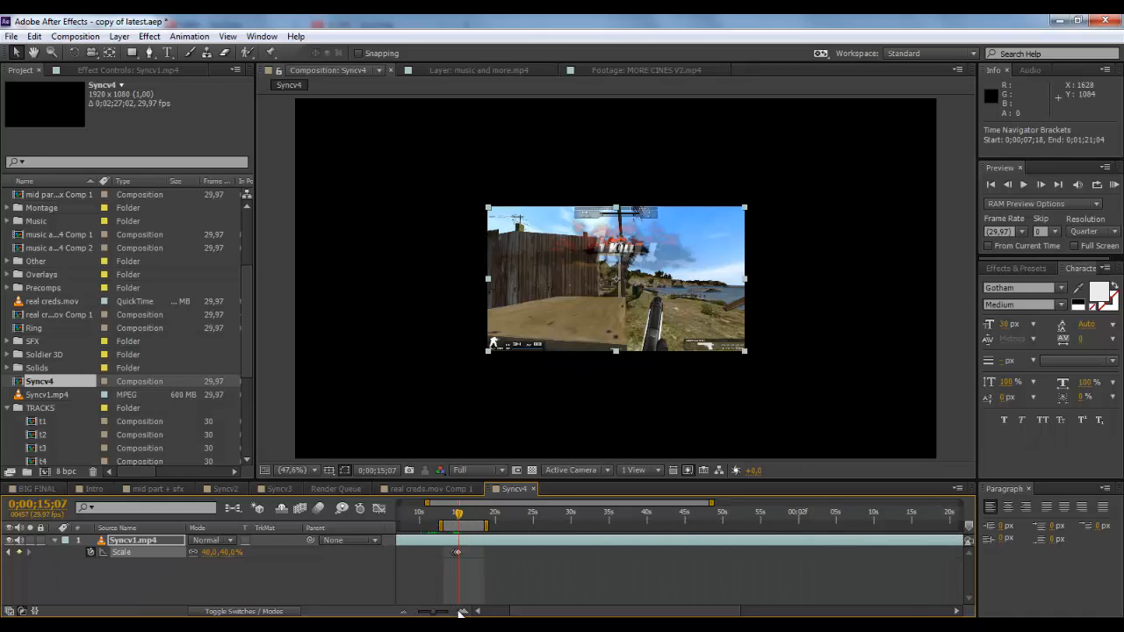
click(459, 612)
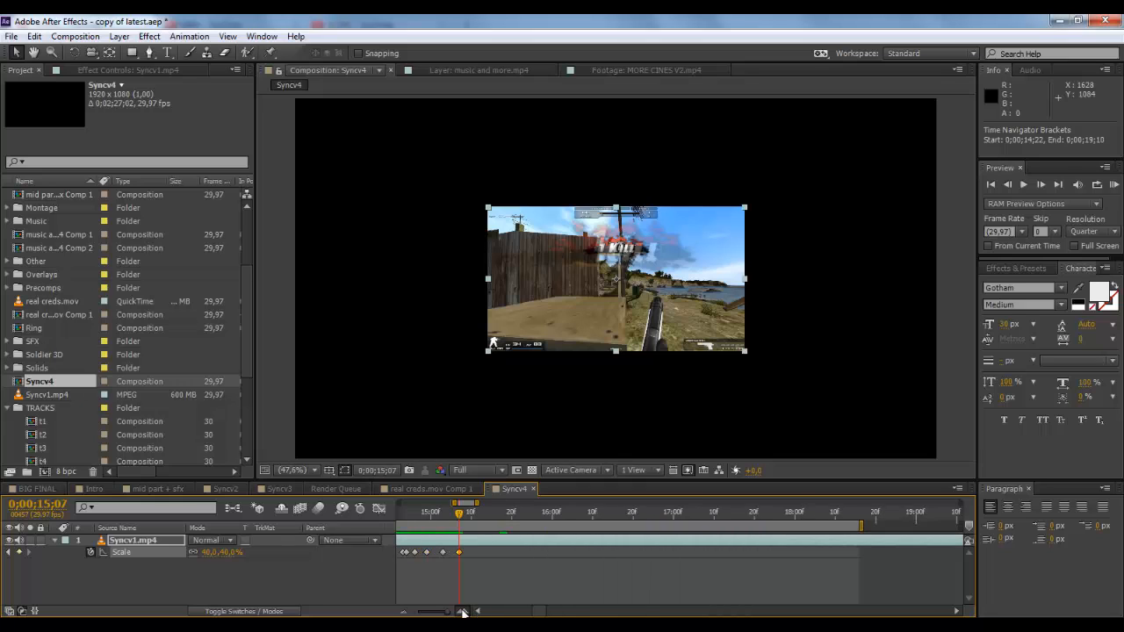
Step: Scrub the timeline across the scale bounce keyframes from 0;00;14;23 to 0;00;15;08 to review their spacing
click(477, 612)
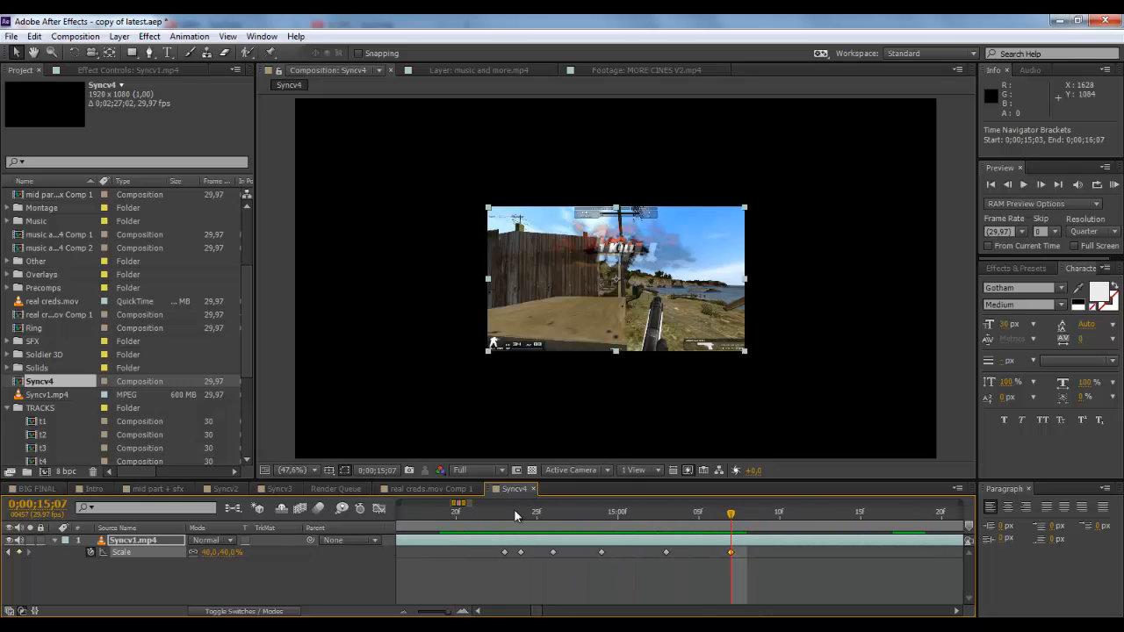
click(507, 514)
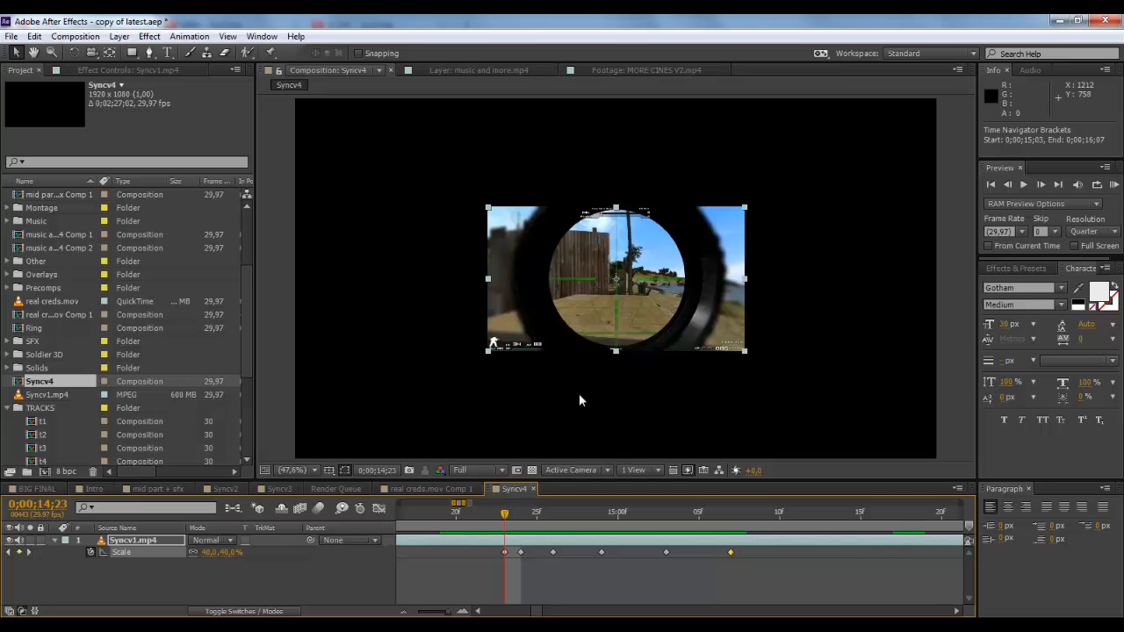
mouse_move(504, 515)
mouse_down()
mouse_move(489, 518)
mouse_move(522, 513)
mouse_move(404, 522)
mouse_move(731, 511)
mouse_move(493, 524)
mouse_up()
mouse_move(511, 516)
mouse_down()
mouse_move(493, 513)
mouse_move(733, 515)
mouse_move(504, 515)
mouse_up()
click(505, 553)
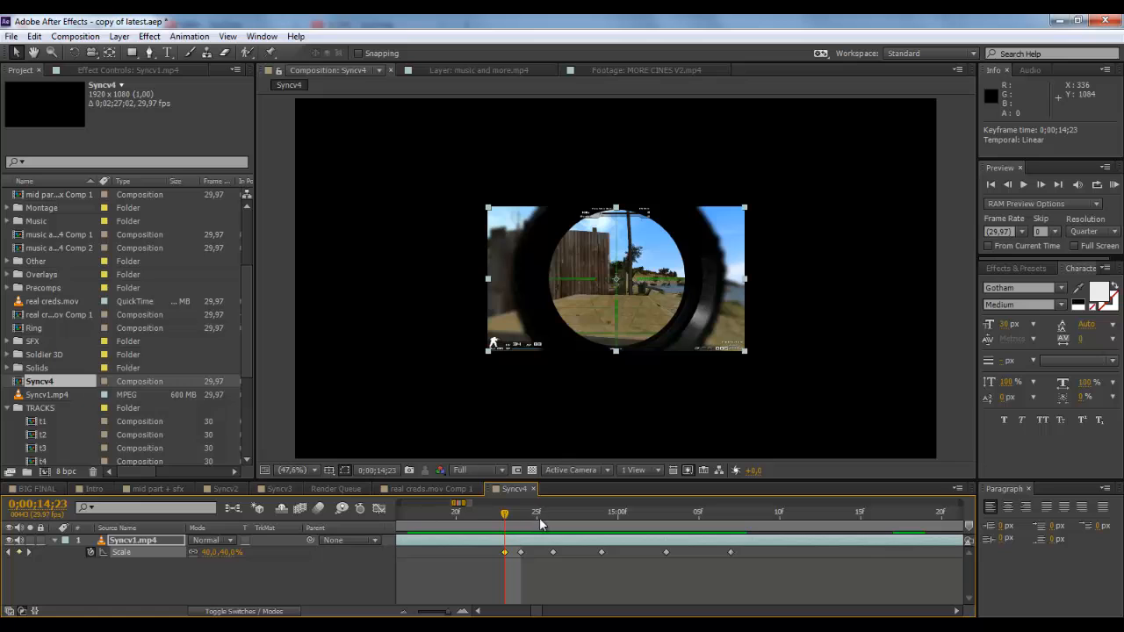
drag(507, 519, 746, 511)
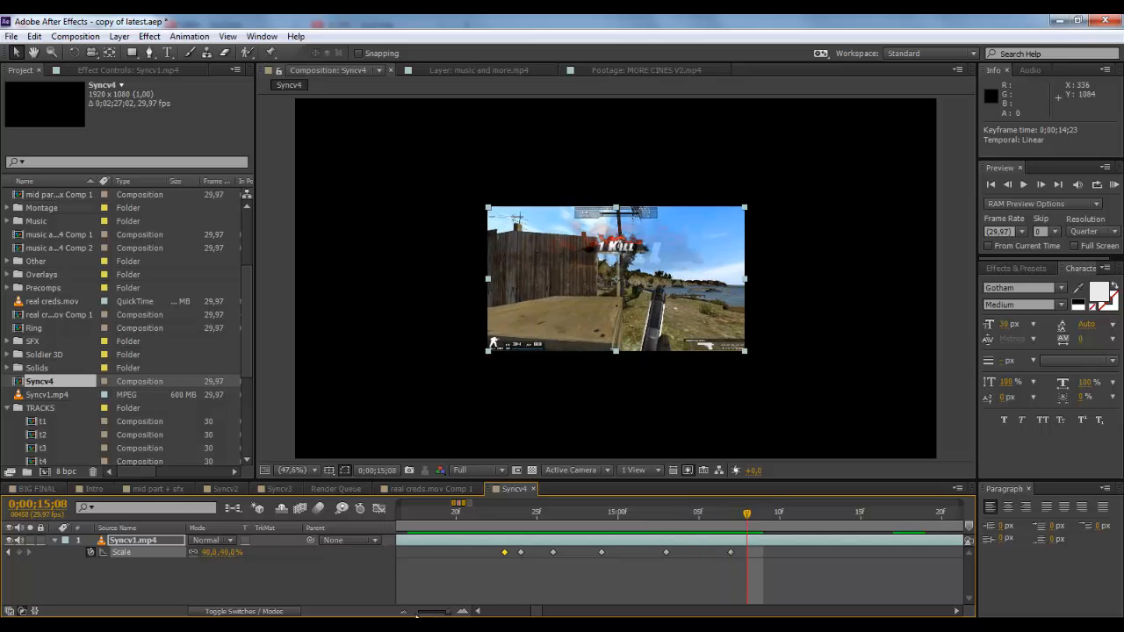
Step: Select all Scale keyframes of the Syncv1.mp4 layer and apply Easy Ease to them
click(401, 612)
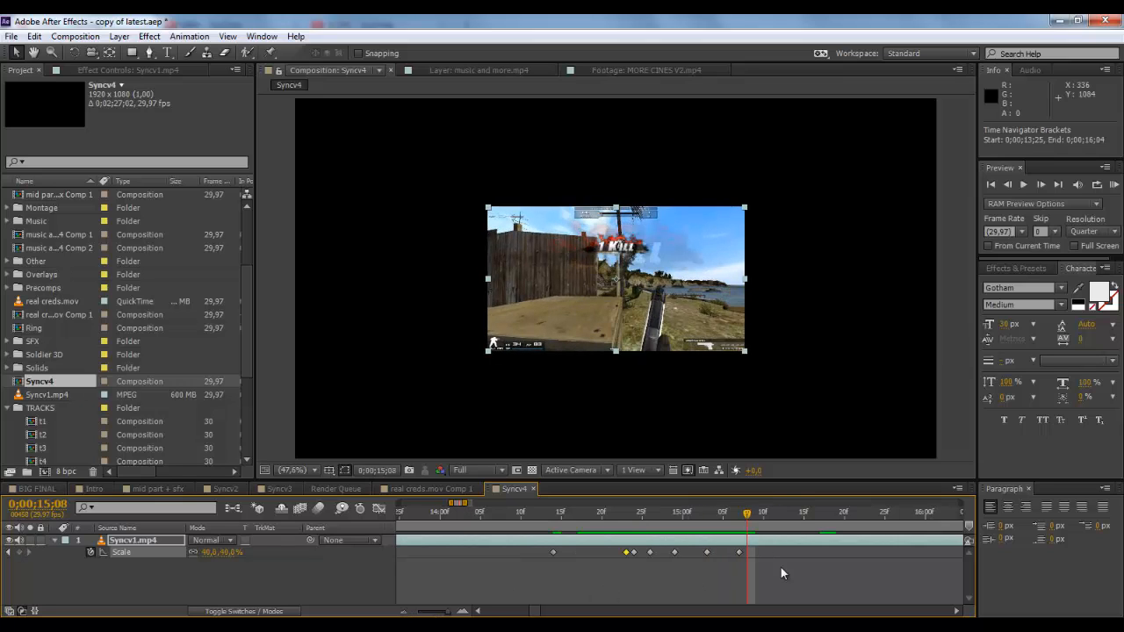
drag(781, 568, 509, 537)
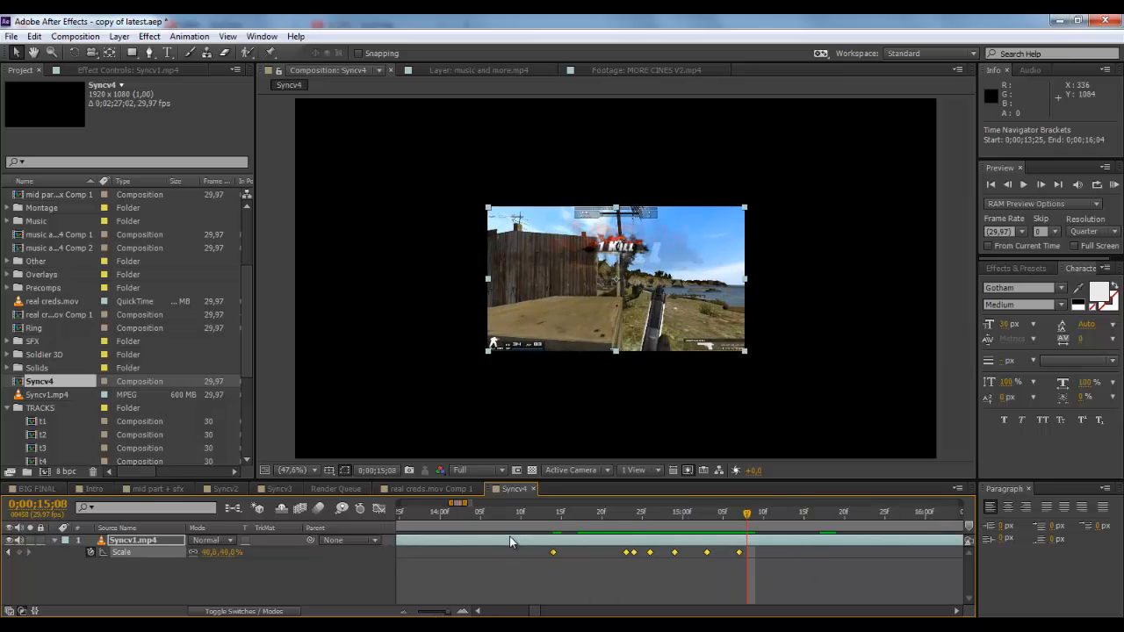
right_click(554, 552)
mouse_move(667, 546)
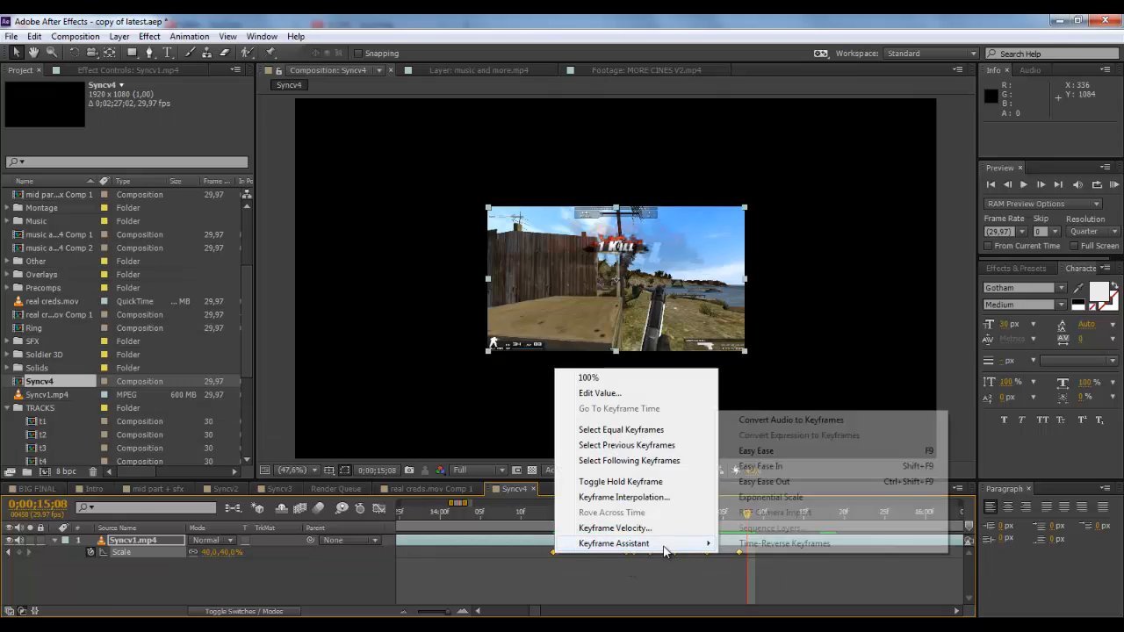
click(764, 450)
Step: Shorten the work area to 0;00;14;13–0;00;15;28 around the Scale keyframes and RAM preview the eased bounce
mouse_move(447, 613)
mouse_down()
mouse_move(427, 615)
mouse_move(445, 615)
mouse_up()
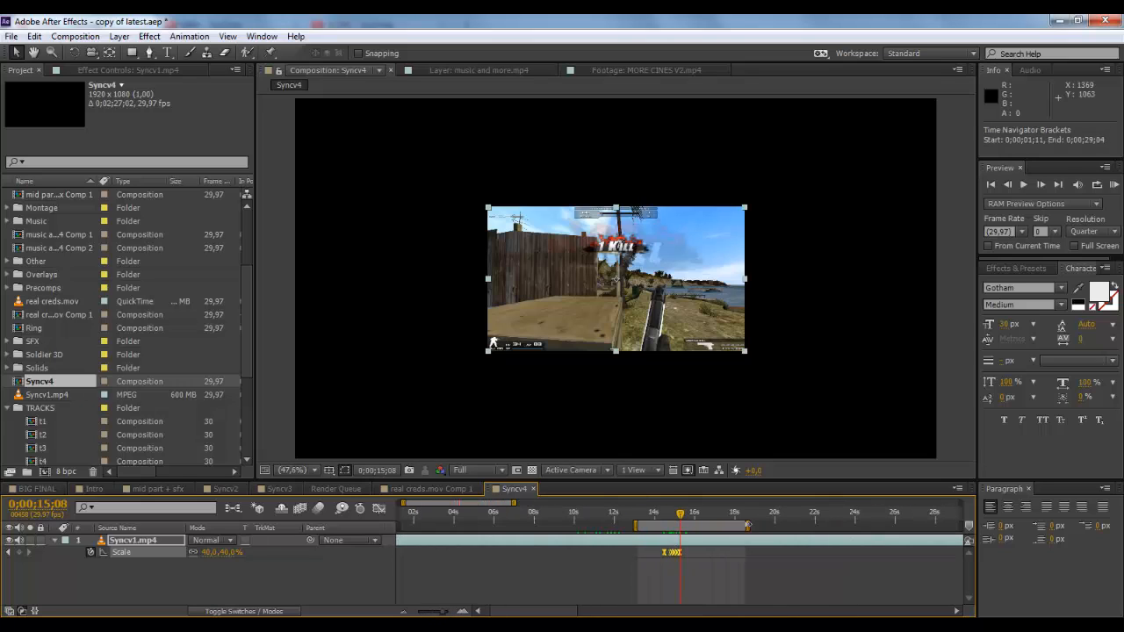
drag(748, 525, 677, 524)
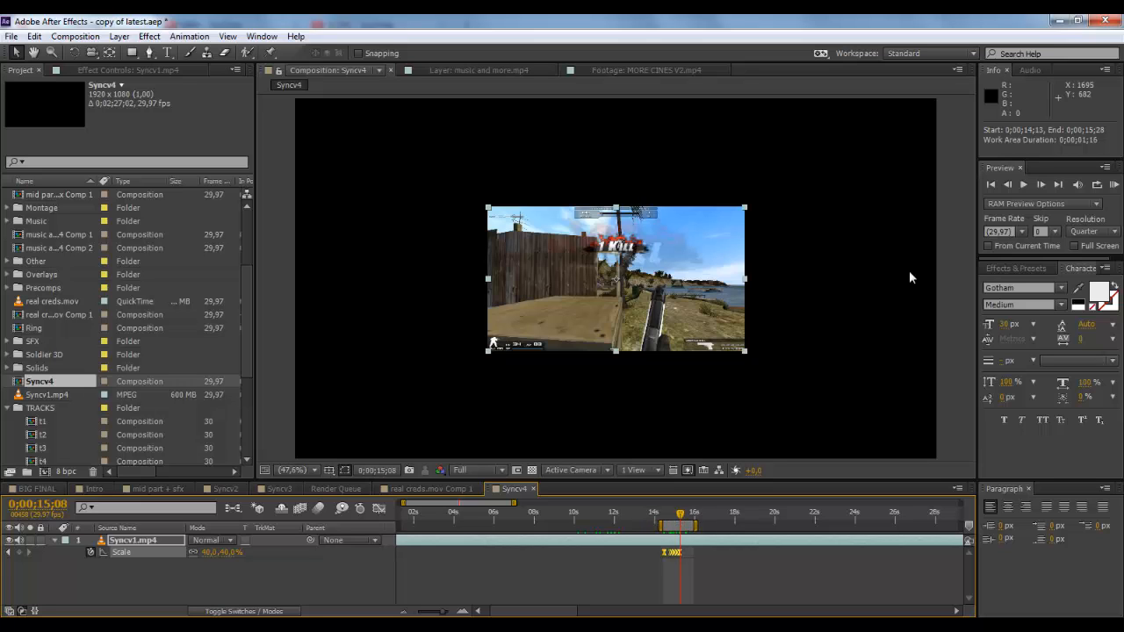
click(1079, 205)
click(1079, 206)
click(1113, 185)
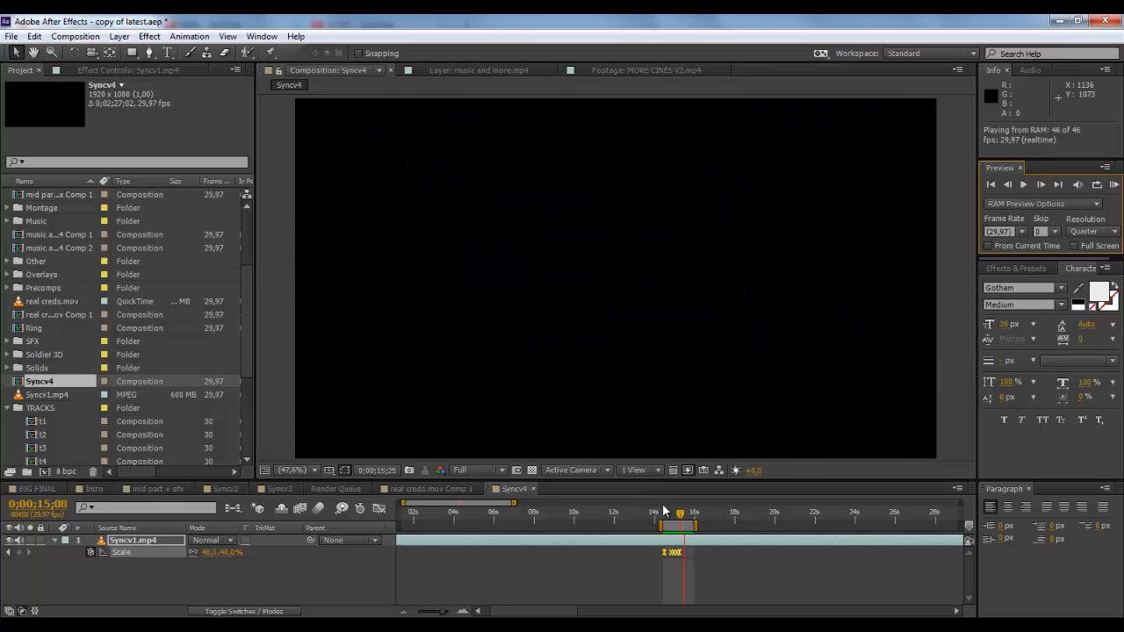
key(space)
Step: Mute the Syncv1.mp4 layer's audio and start another RAM preview from 0;00;14;18
click(667, 512)
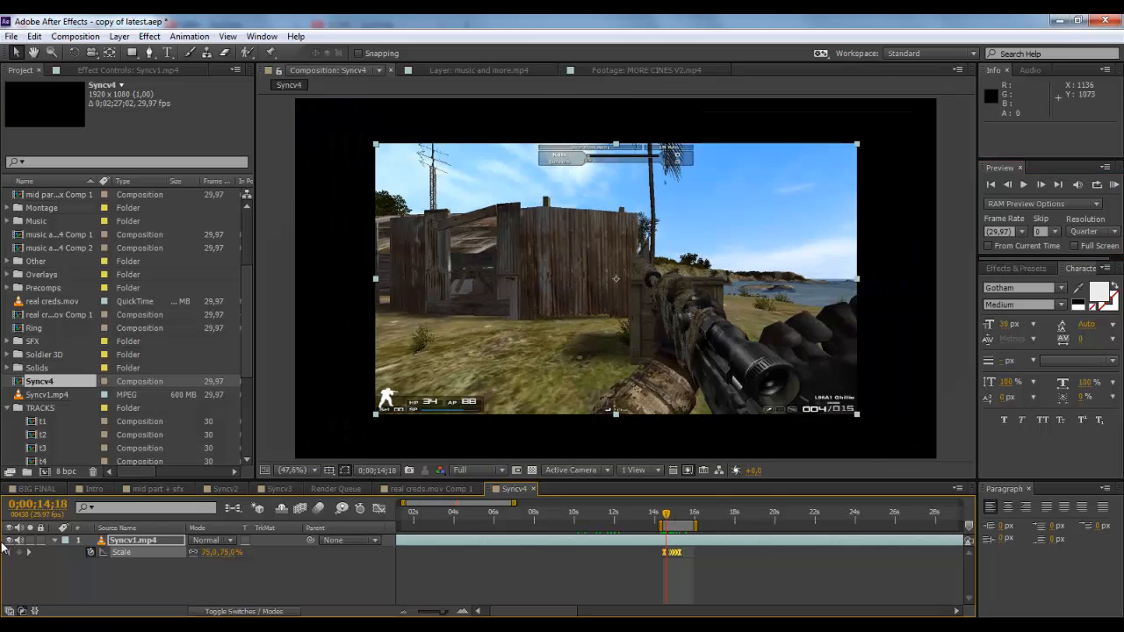
click(21, 540)
click(1113, 185)
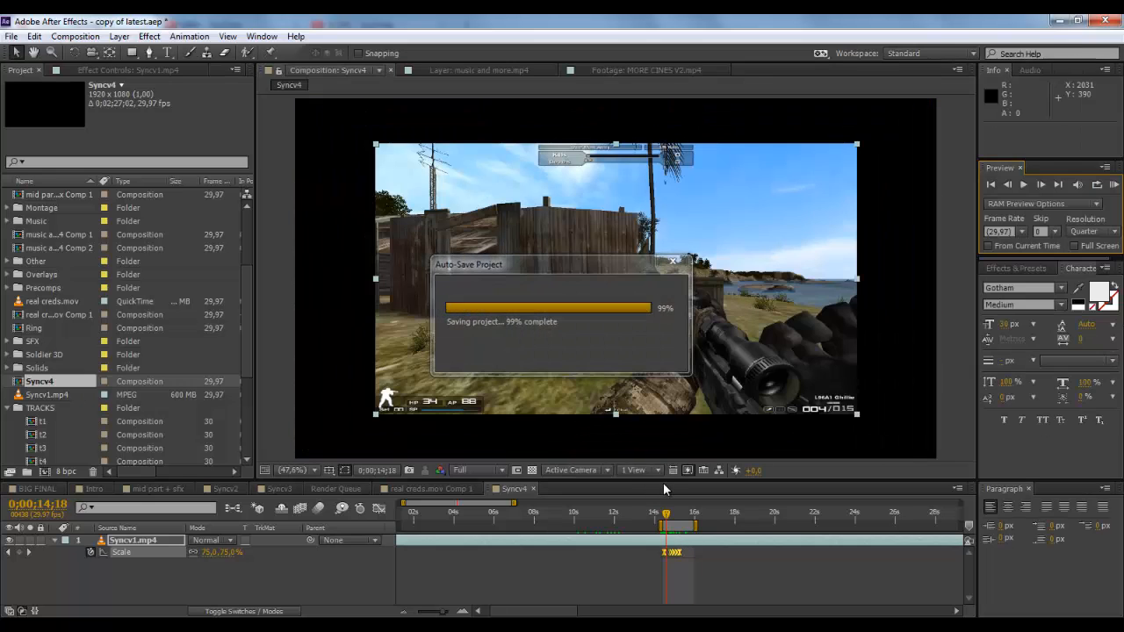
Step: Look closer at the eased Scale keyframes and examine the bounce by RAM previewing and scrubbing through it
click(462, 611)
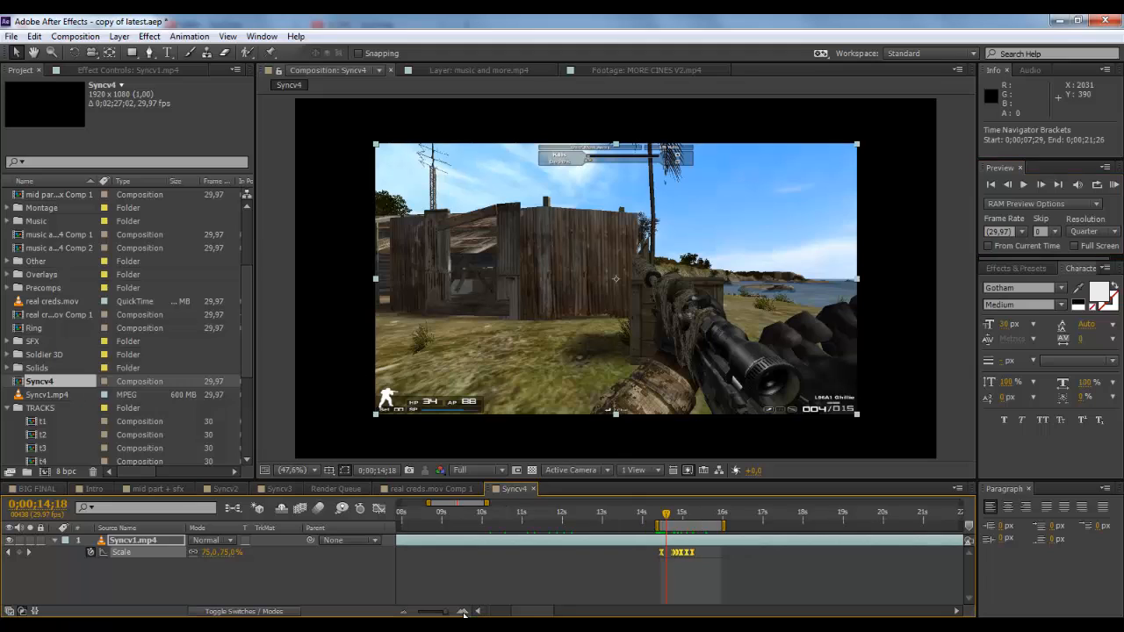
click(462, 611)
drag(731, 566, 704, 544)
click(731, 570)
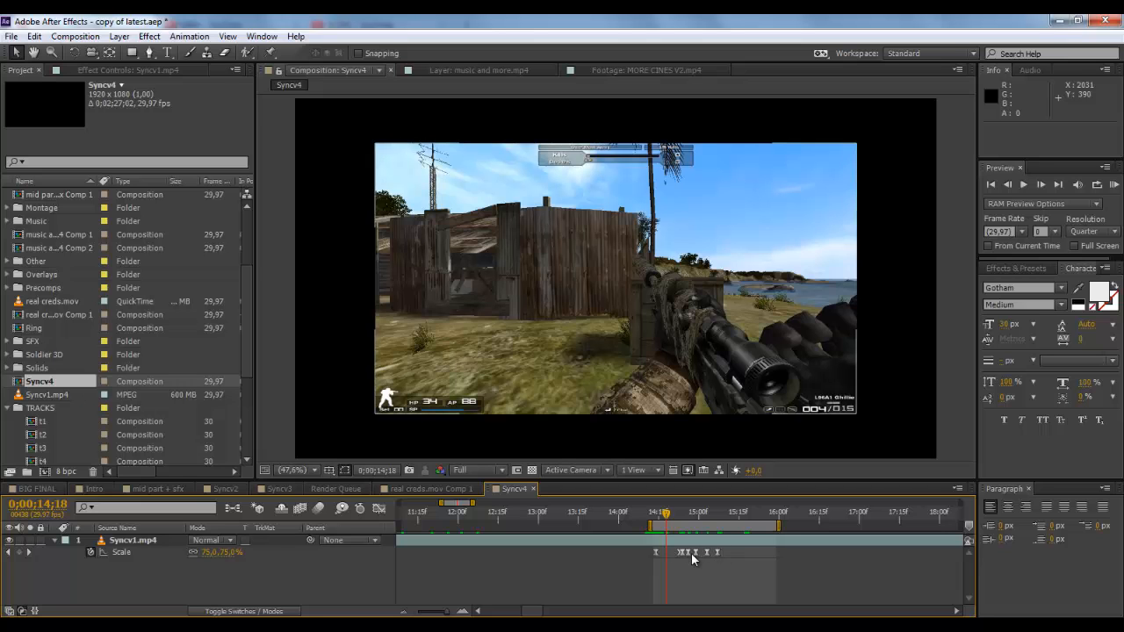
drag(667, 514, 731, 515)
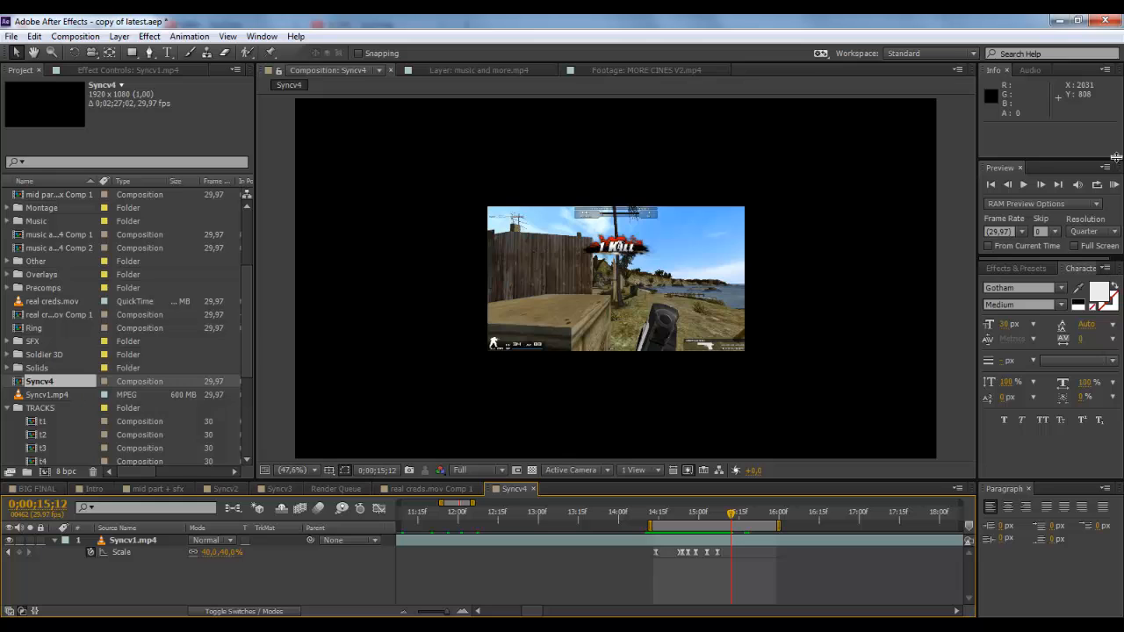
click(1114, 185)
click(694, 516)
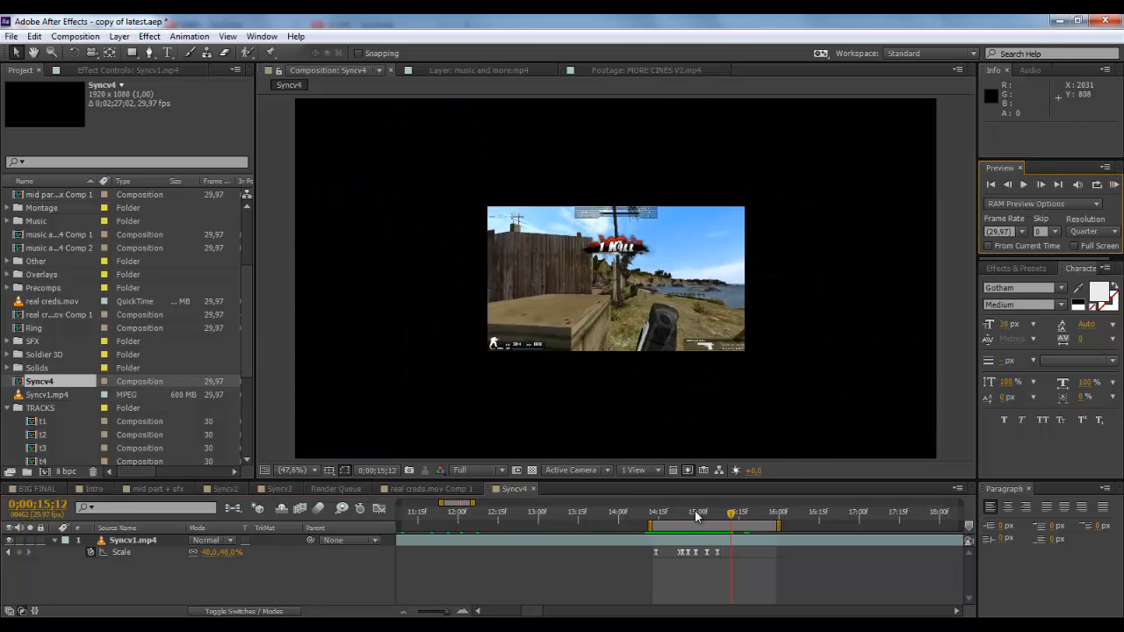
drag(720, 514, 749, 514)
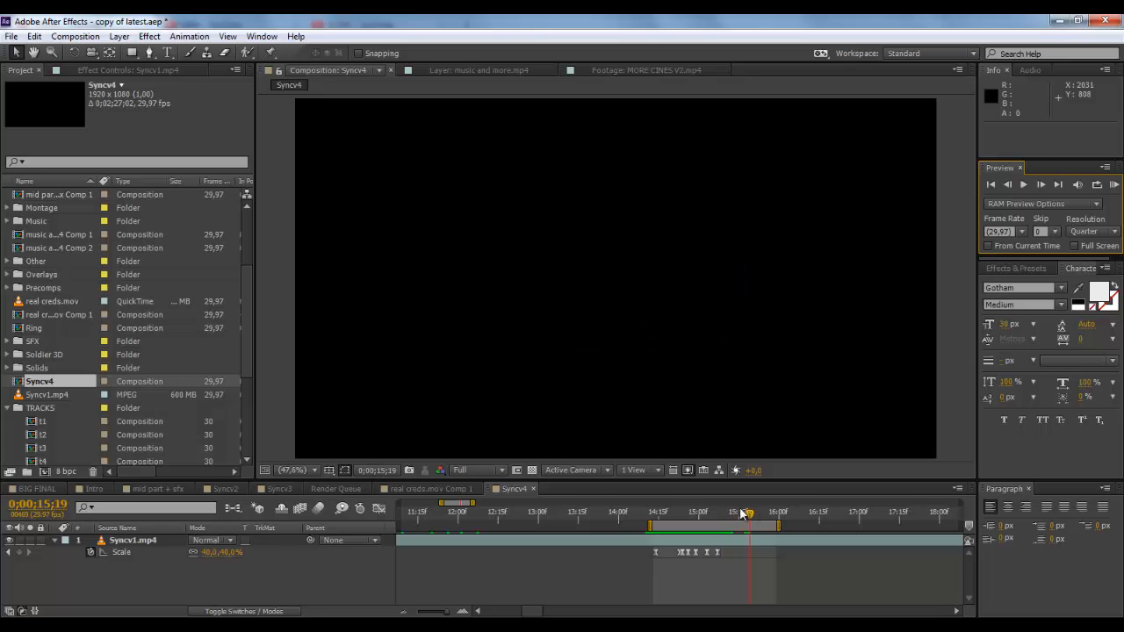
Step: Move all the Scale keyframes earlier so that the first one sits at 0;00;13;17
drag(647, 518, 583, 522)
drag(757, 581, 581, 558)
click(628, 572)
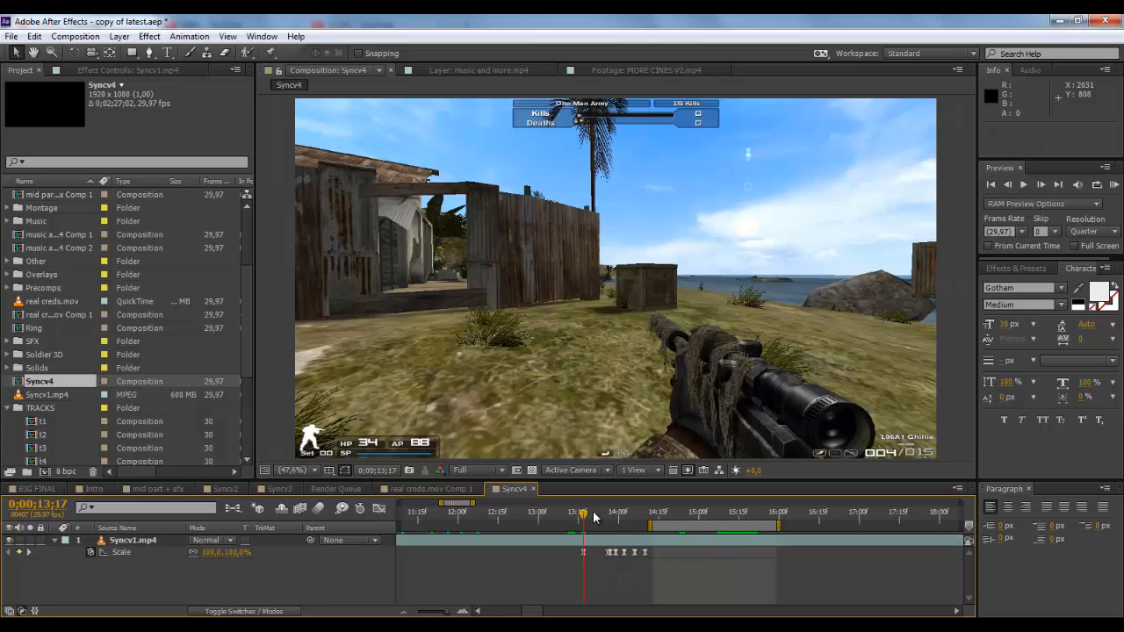
Step: Add a 100% Scale keyframe to the Syncv1.mp4 layer at 0;00;14;24
click(687, 516)
click(684, 513)
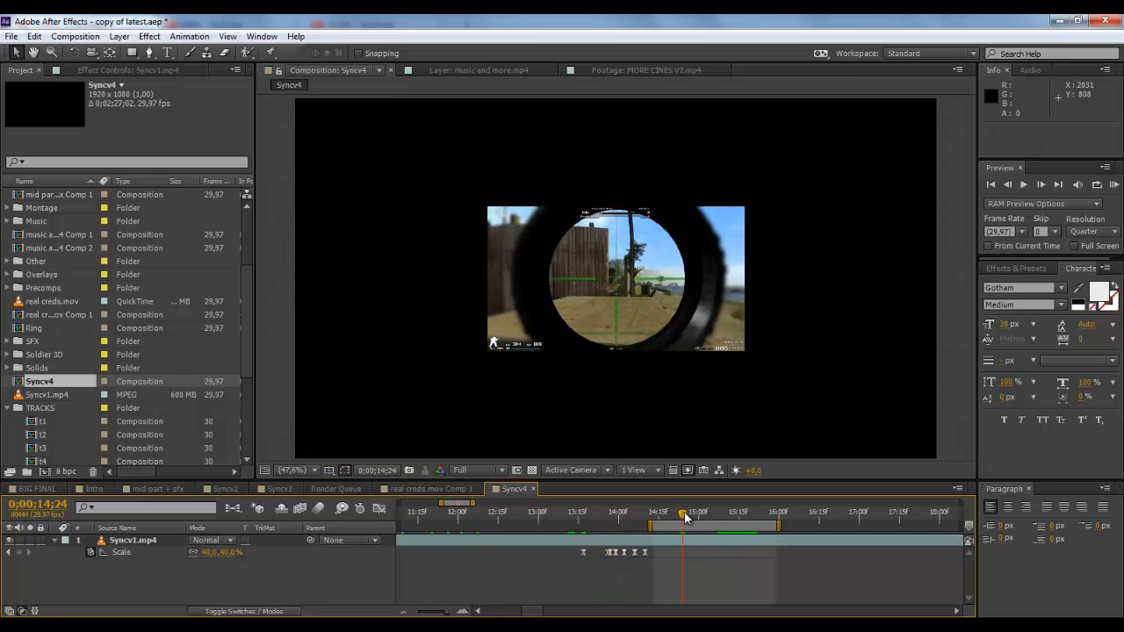
click(231, 552)
text(100)
key(Return)
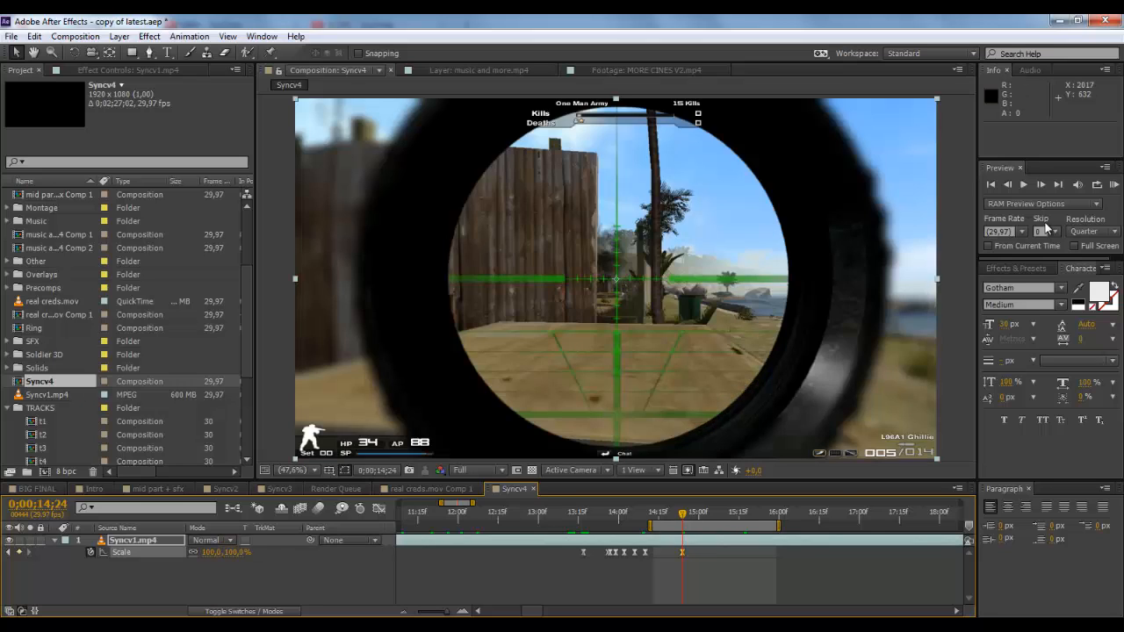
Step: Add a 96% Scale keyframe to the Syncv1.mp4 layer one frame further, at 0;00;14;25
click(1041, 184)
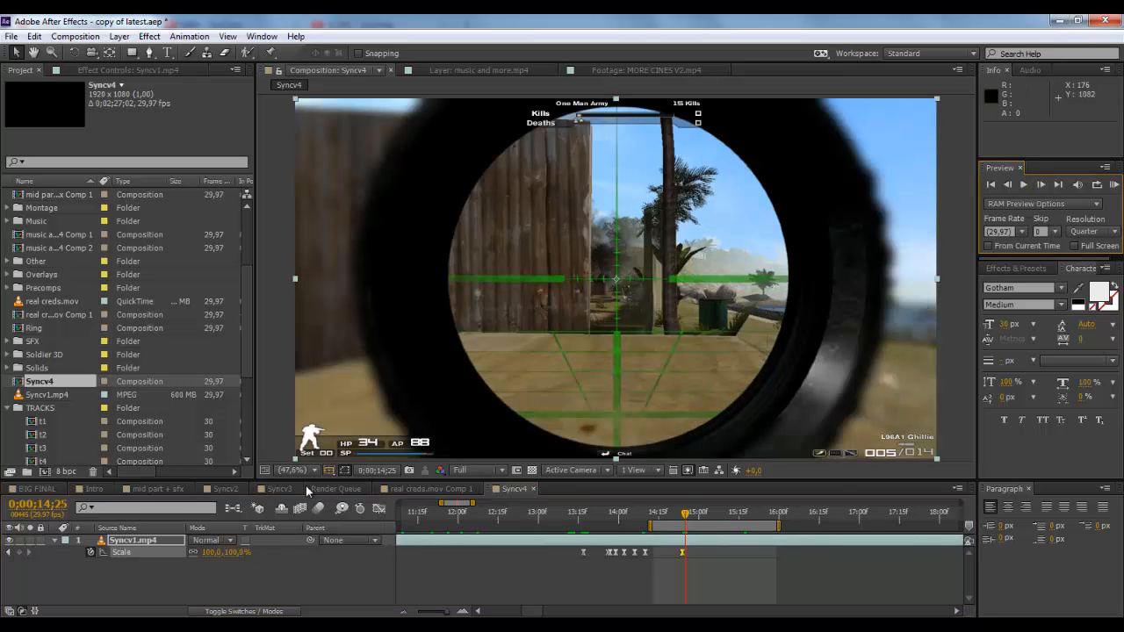
click(239, 551)
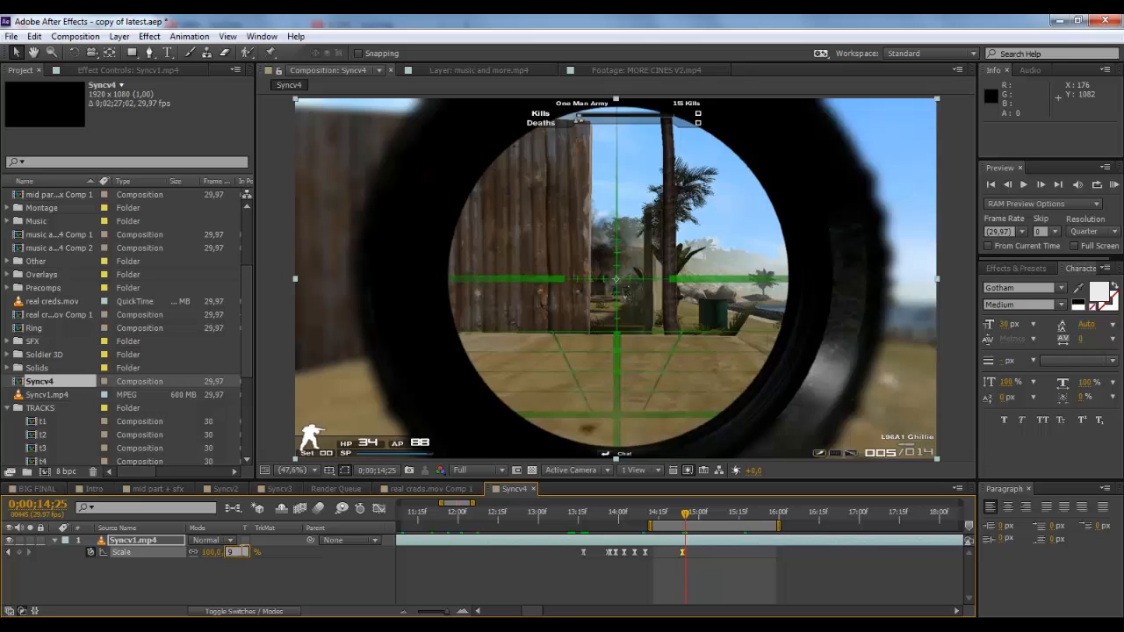
text(96)
key(Return)
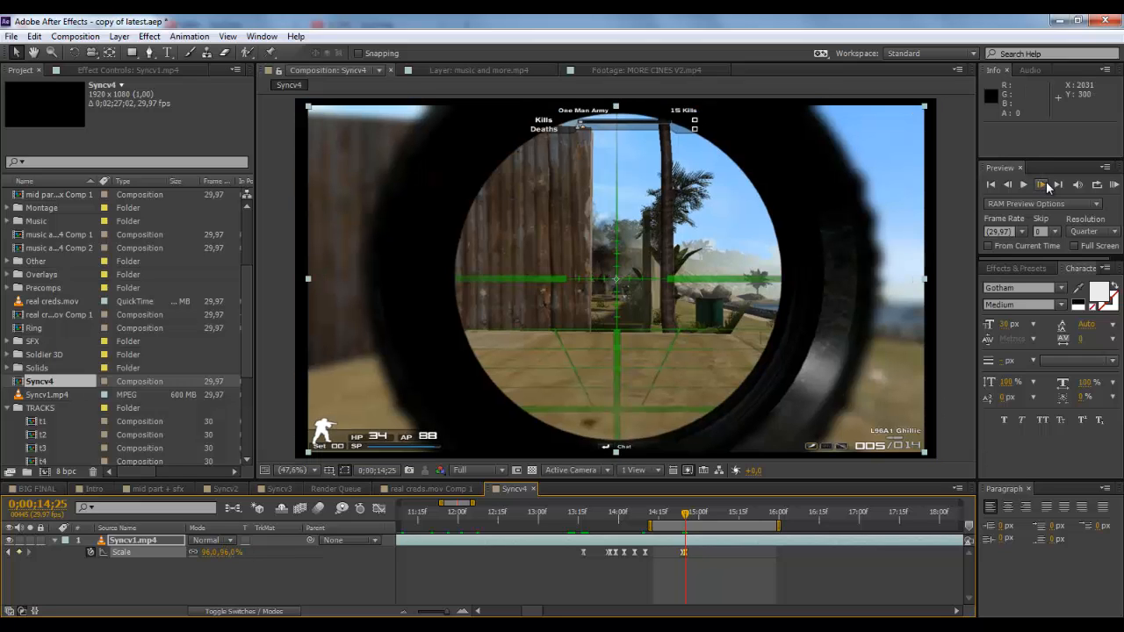
Step: Add a 103% Scale keyframe to the Syncv1.mp4 layer at 0;00;14;27
click(1042, 184)
click(1042, 183)
click(231, 552)
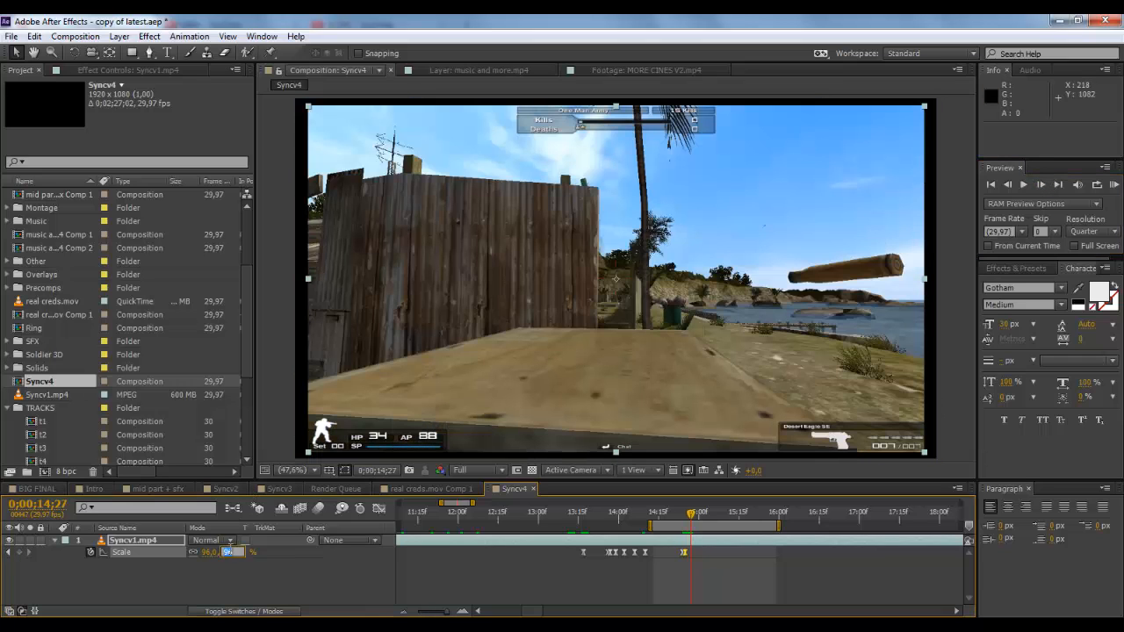
text(103)
key(Return)
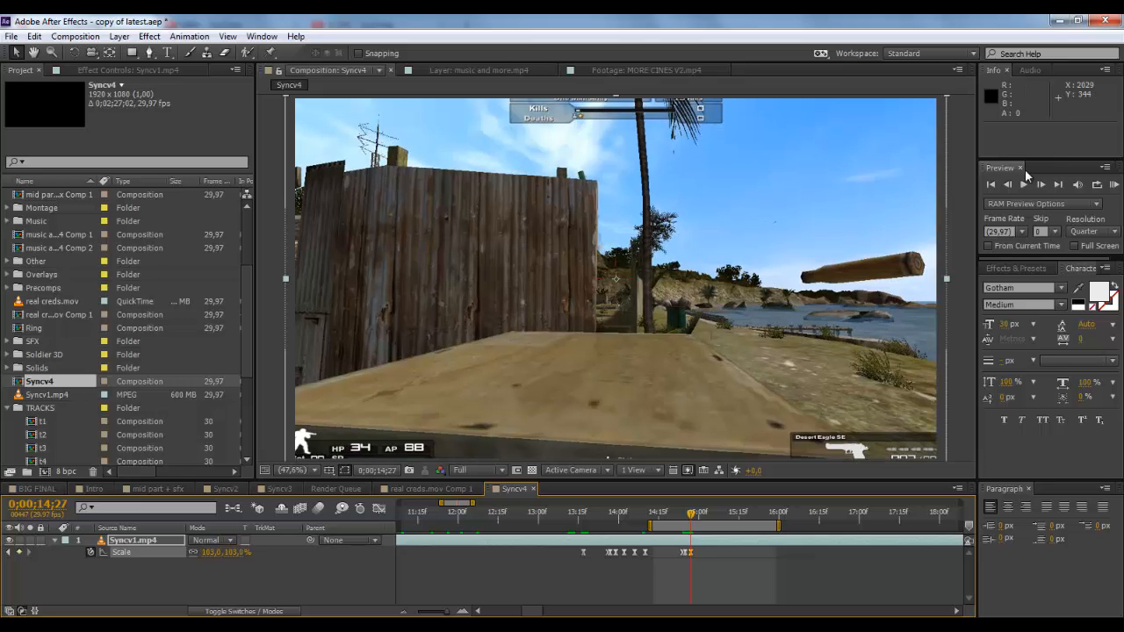
Step: Add a 98% Scale keyframe to the Syncv1.mp4 layer at 0;00;15;00, three frames after the 103% keyframe
click(1044, 183)
click(1044, 182)
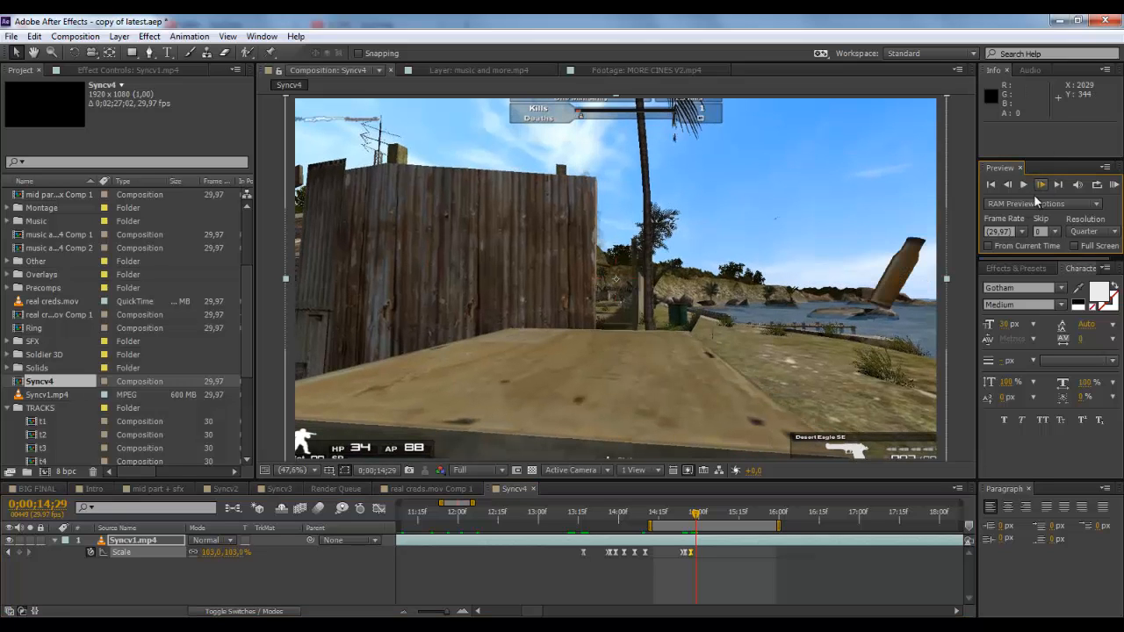
click(461, 611)
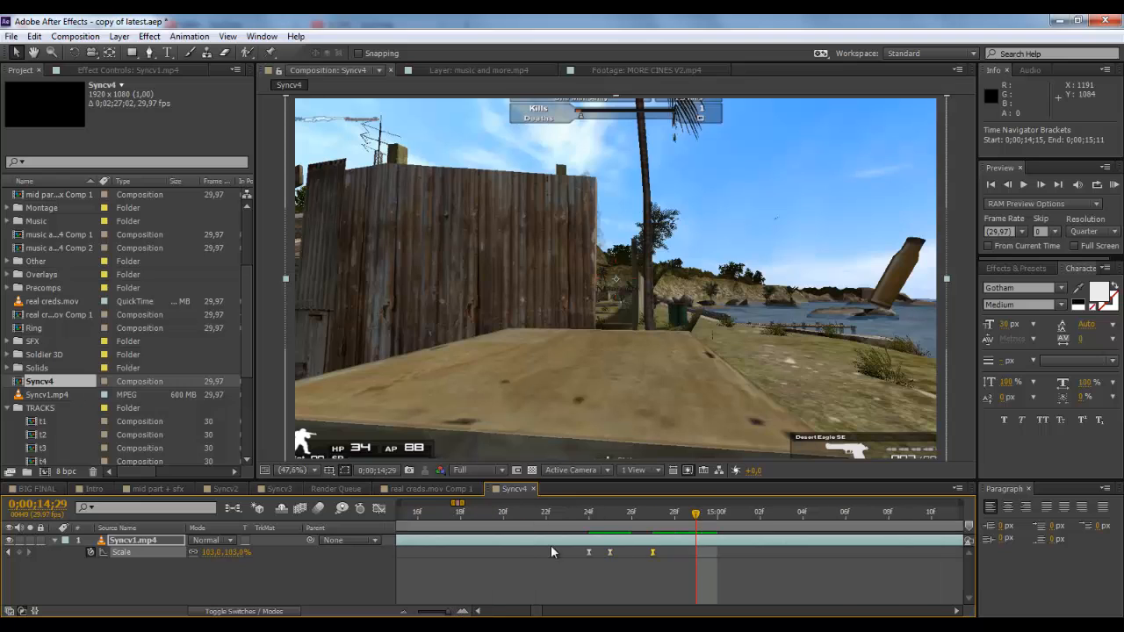
drag(602, 521, 658, 516)
click(1038, 184)
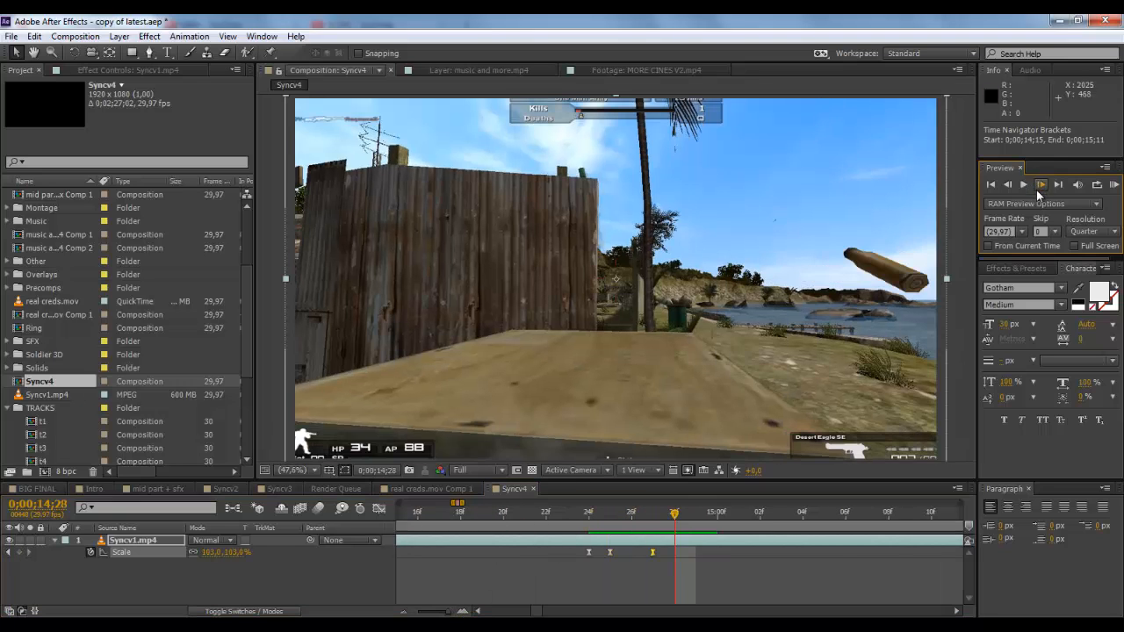
click(1038, 186)
click(1037, 186)
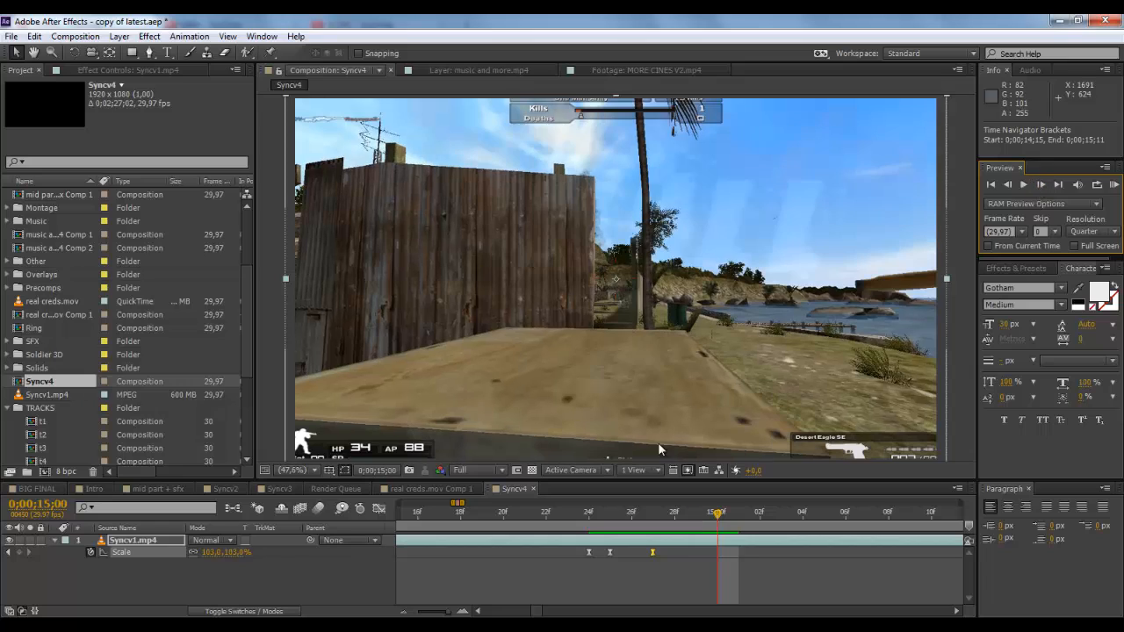
click(238, 553)
text(98)
key(Return)
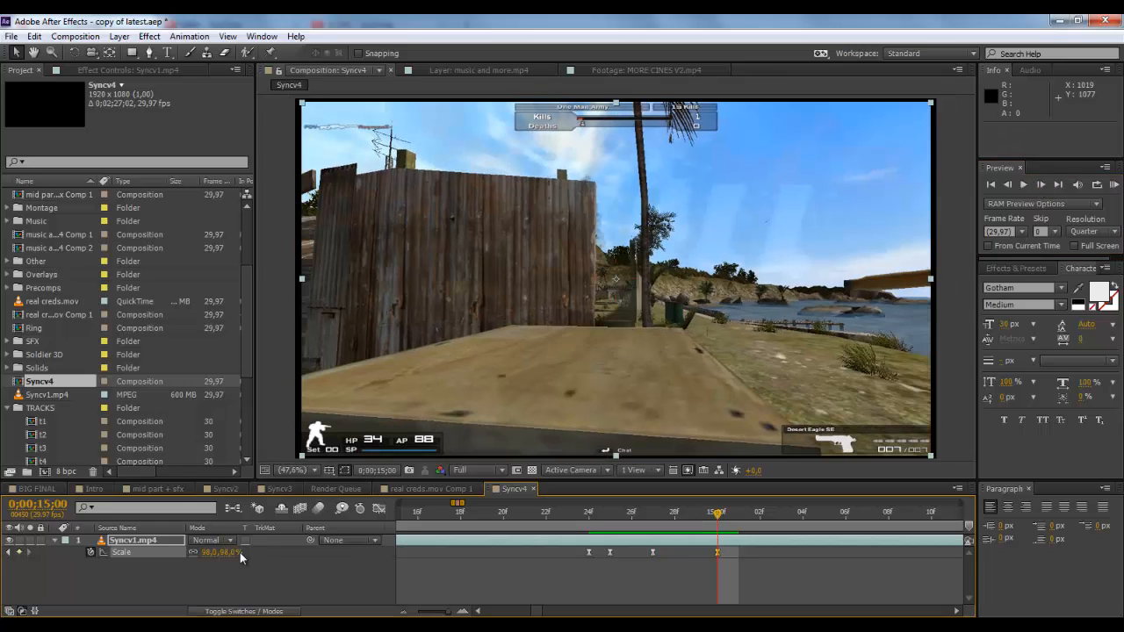
Step: Add a 101% Scale keyframe to the Syncv1.mp4 layer at 0;00;15;04
click(1040, 184)
click(1040, 184)
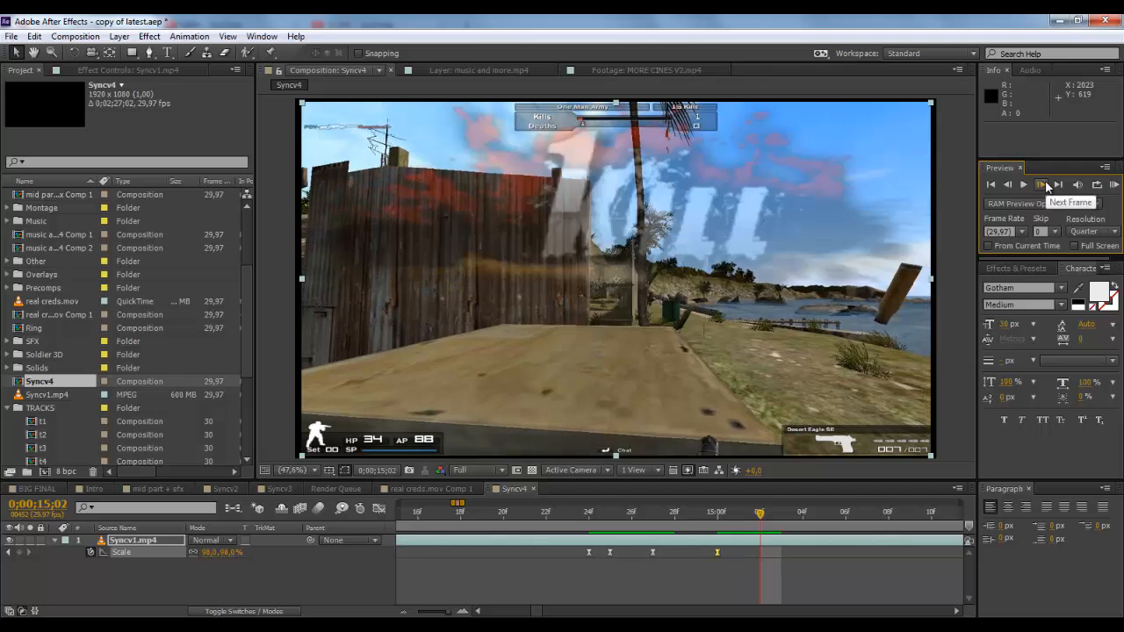
click(1041, 184)
click(1041, 184)
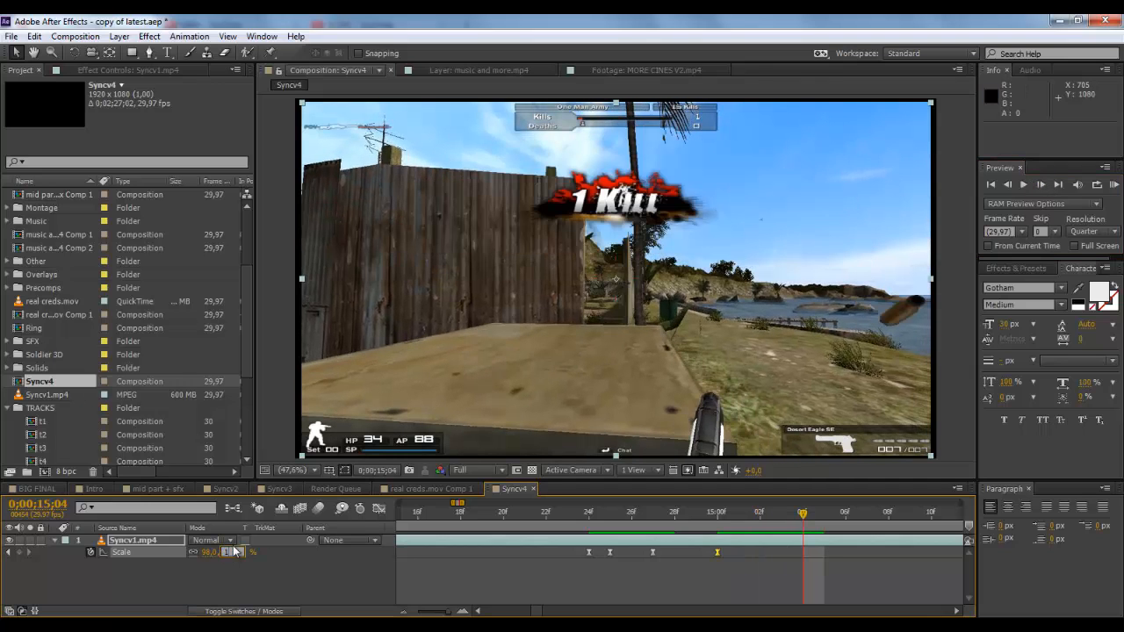
drag(230, 553, 235, 553)
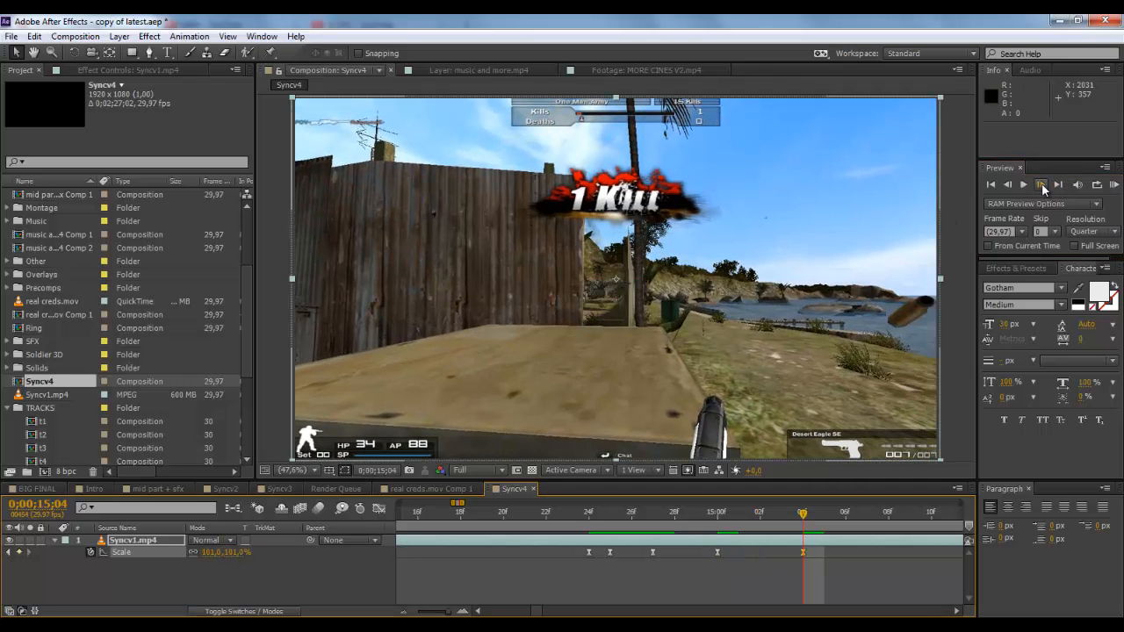
Step: Add a 100% Scale keyframe to the Syncv1.mp4 layer at 0;00;15;09, five frames after the 101% keyframe
click(1040, 184)
click(1040, 185)
click(1040, 185)
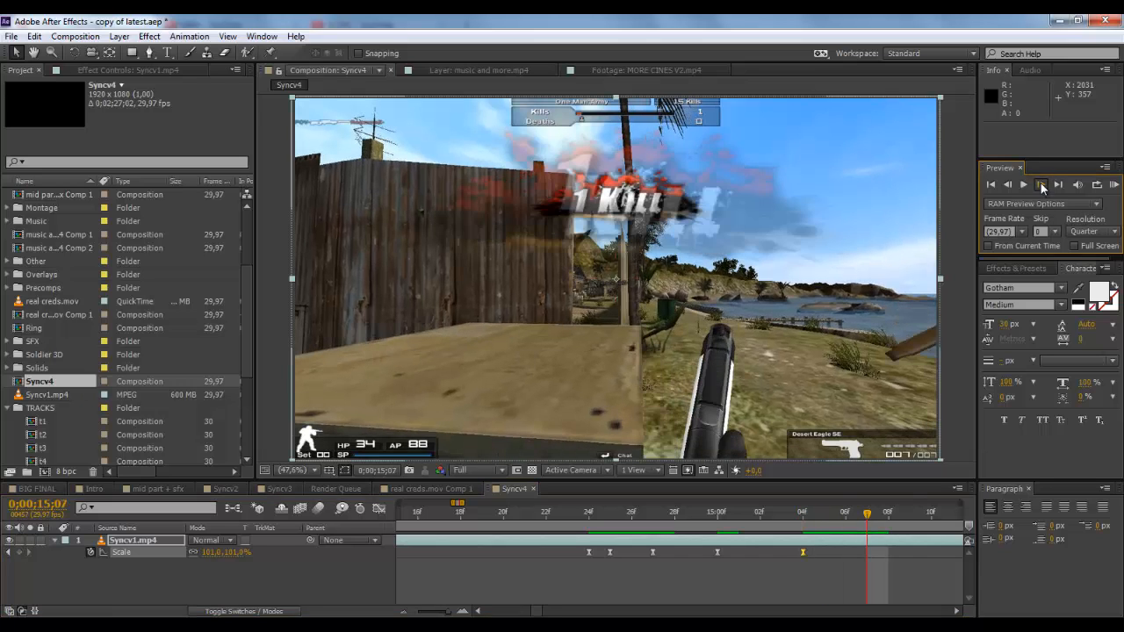
click(1040, 184)
click(1040, 185)
click(236, 553)
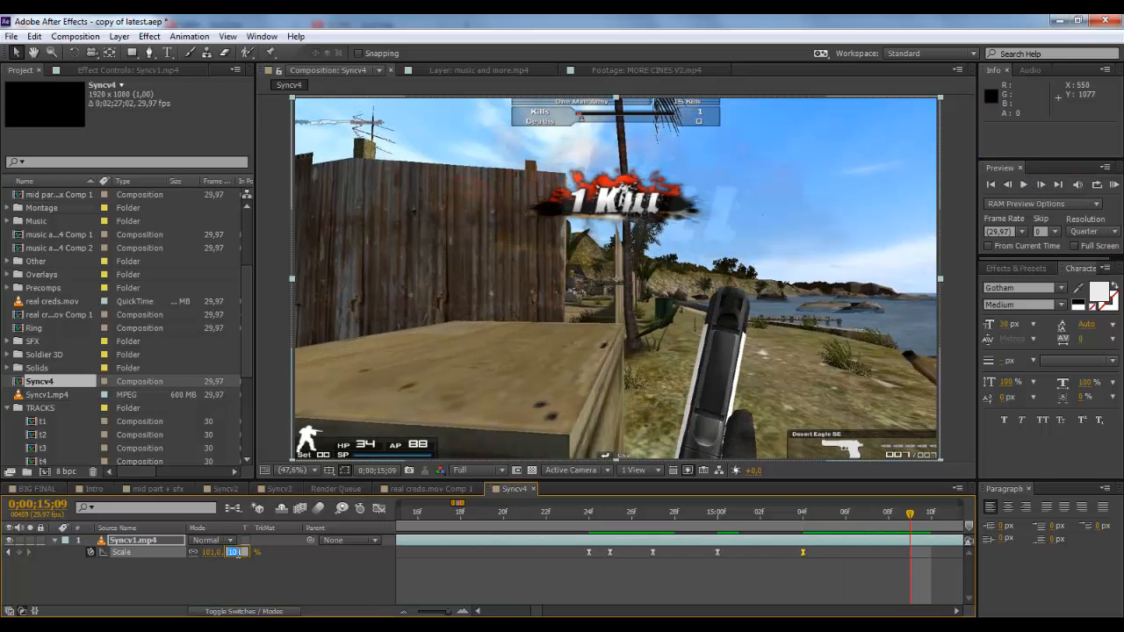
text(100)
key(Return)
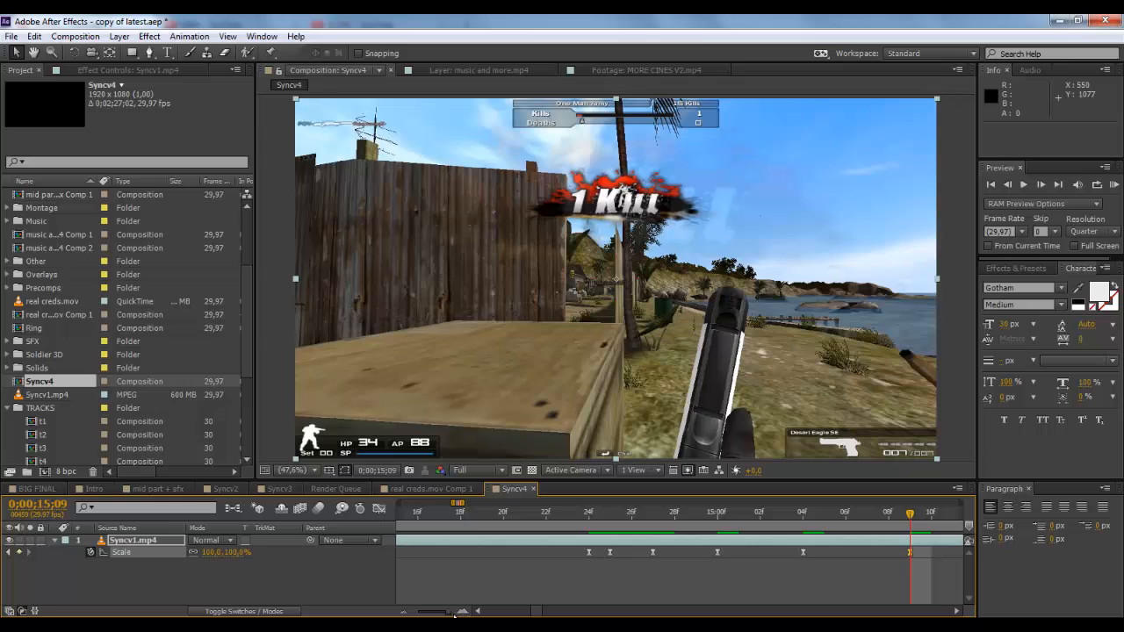
Step: Set the work area to span all the Scale keyframes, from 0;00;13;11 to 0;00;15;13
drag(455, 618, 443, 614)
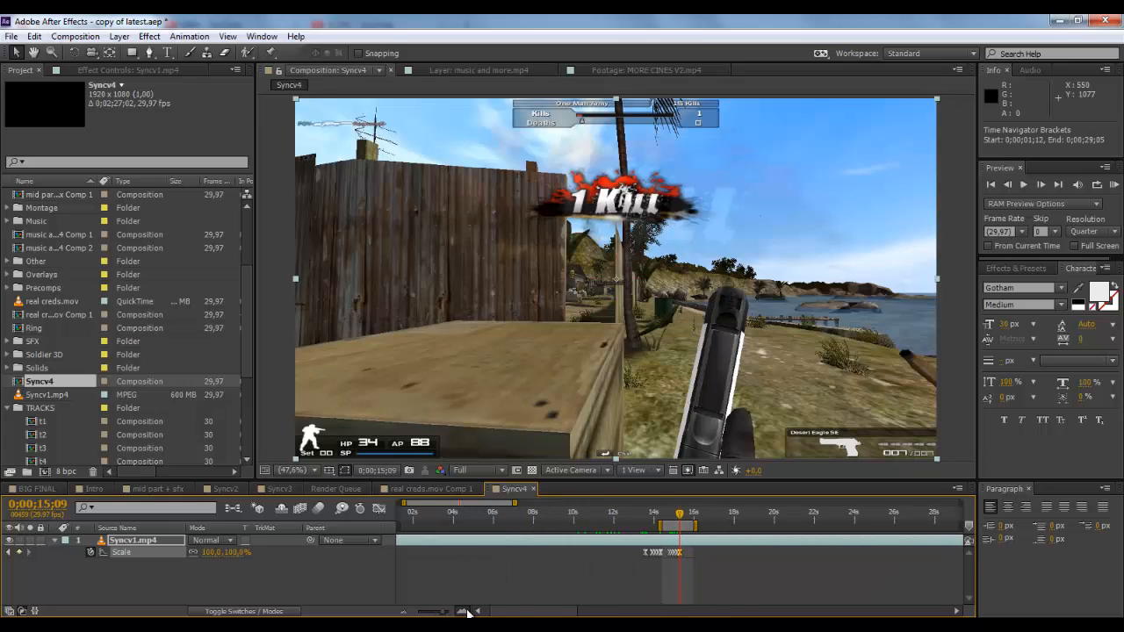
click(466, 612)
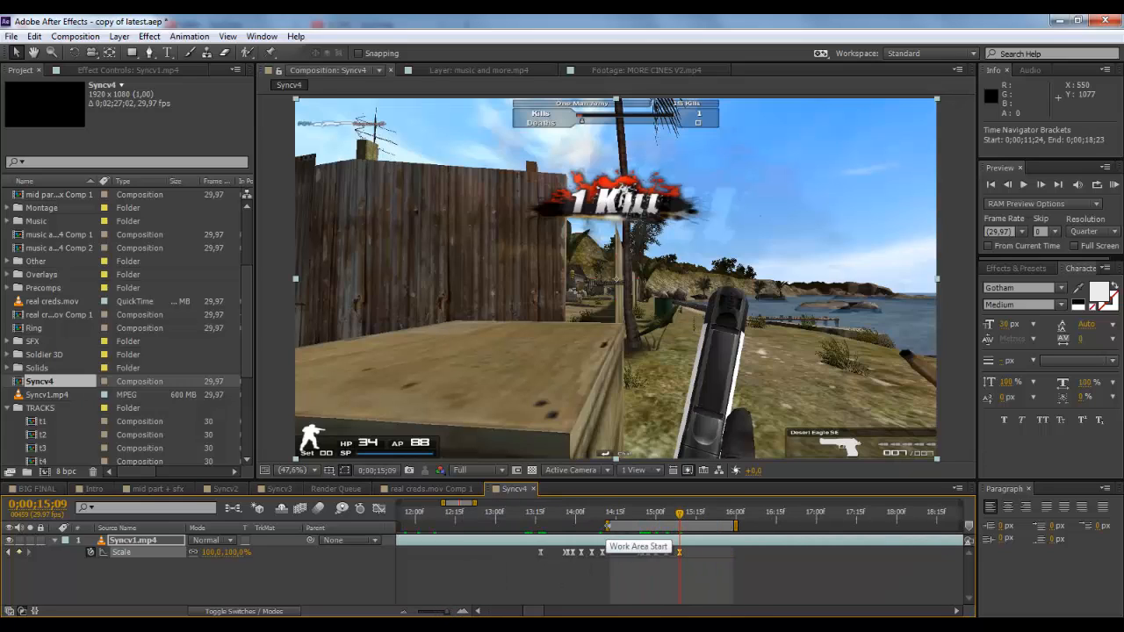
drag(614, 525, 523, 525)
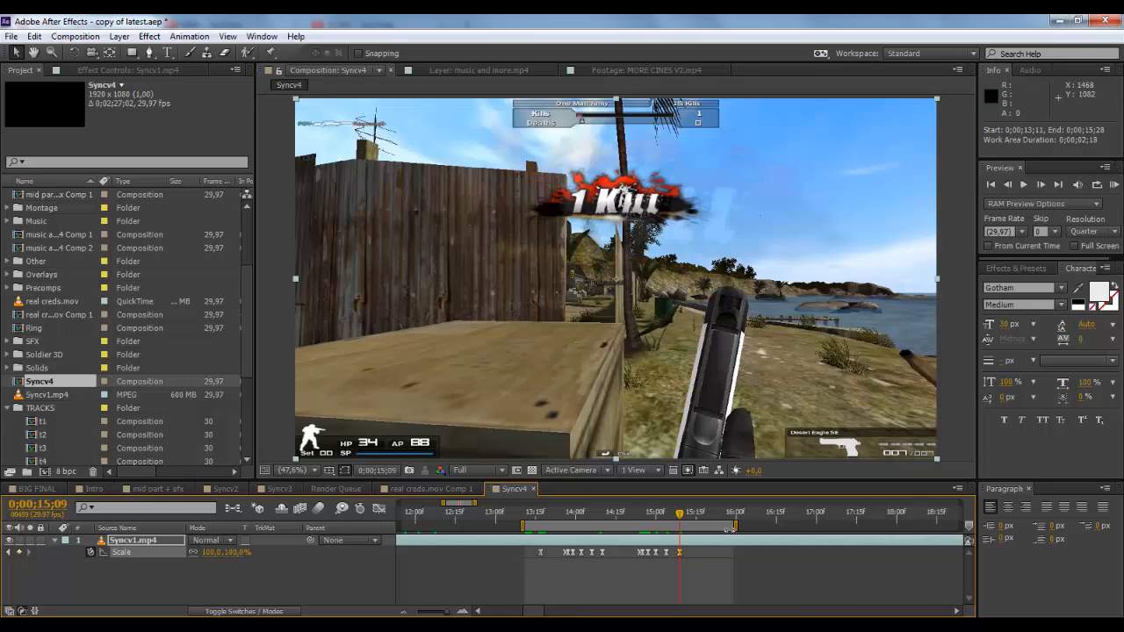
drag(740, 537, 696, 536)
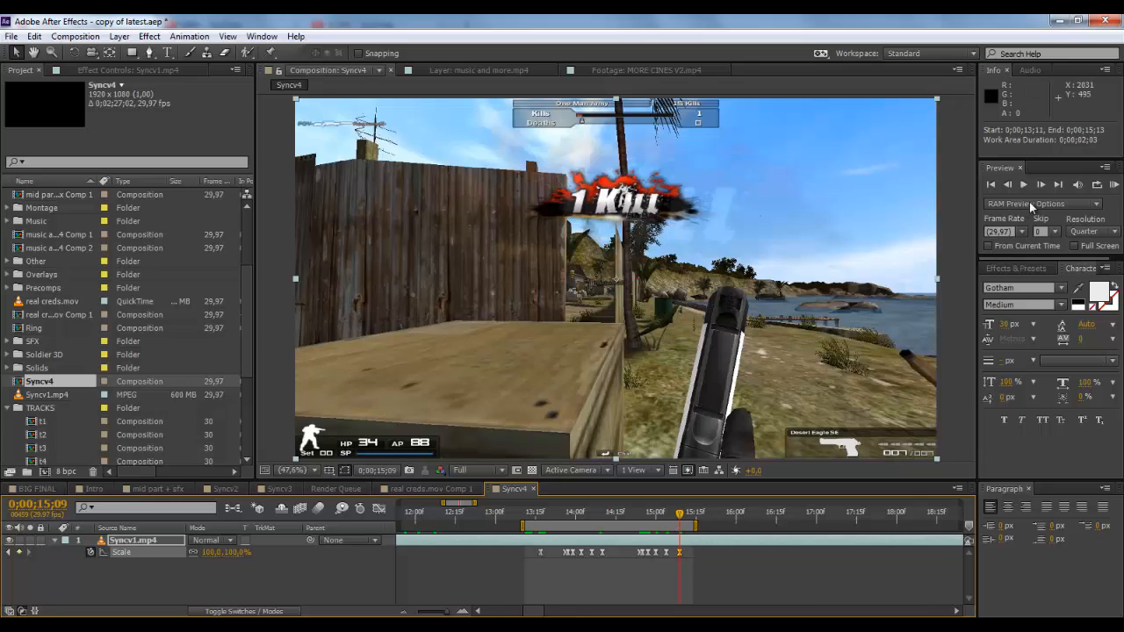
Step: Play a RAM preview of the scale bounces, stop it, and scrub through the keyframed section to 0;00;14;20
click(1113, 186)
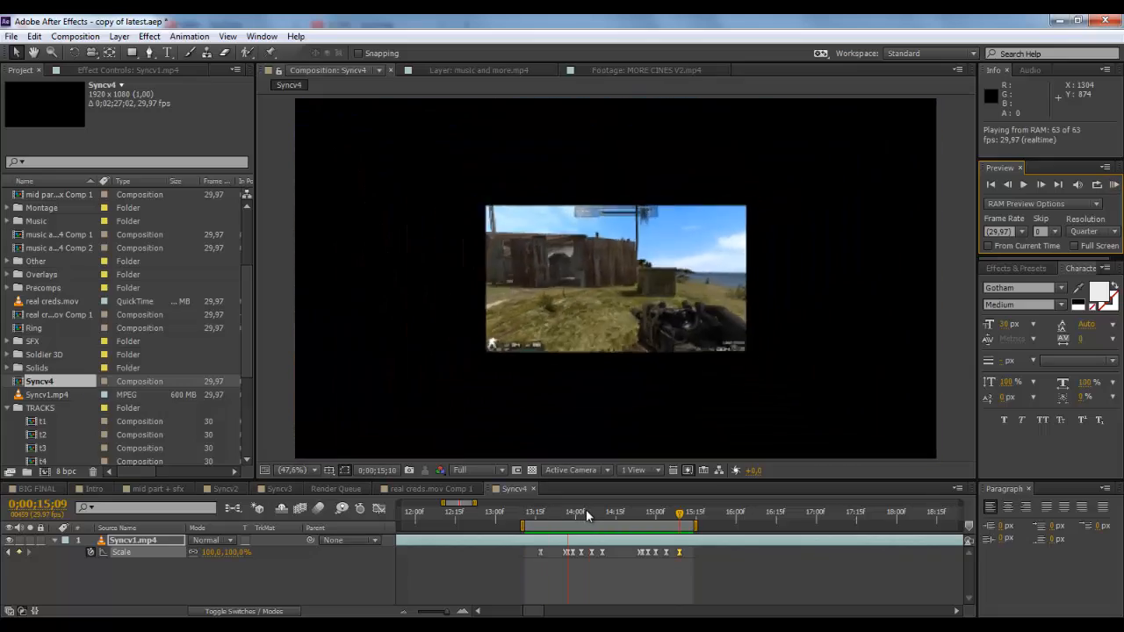
key(space)
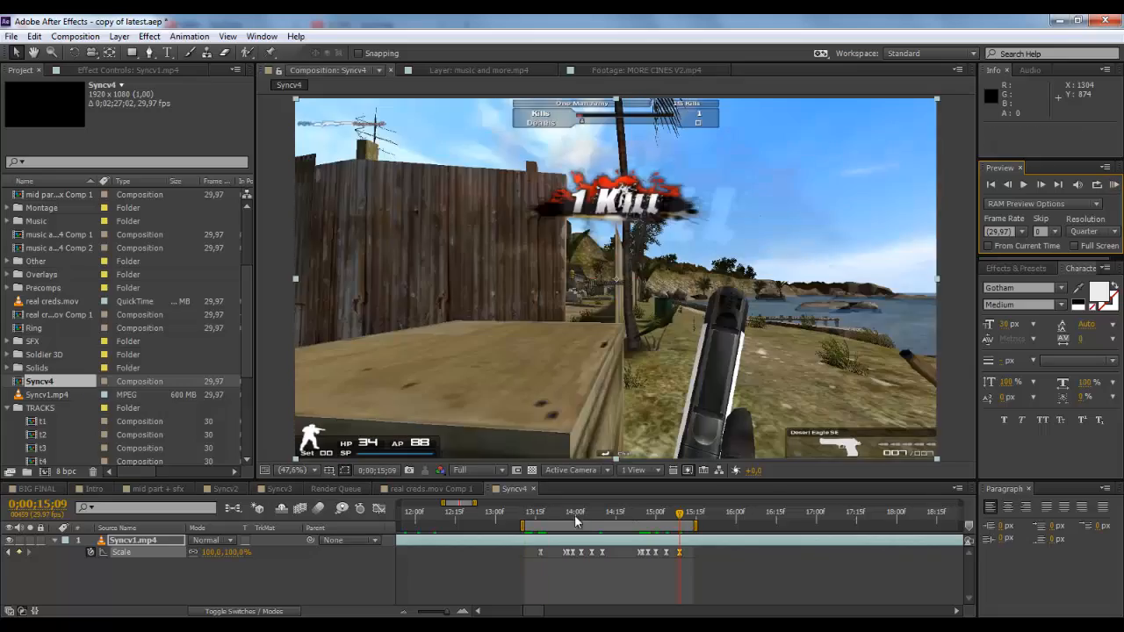
drag(542, 515, 628, 541)
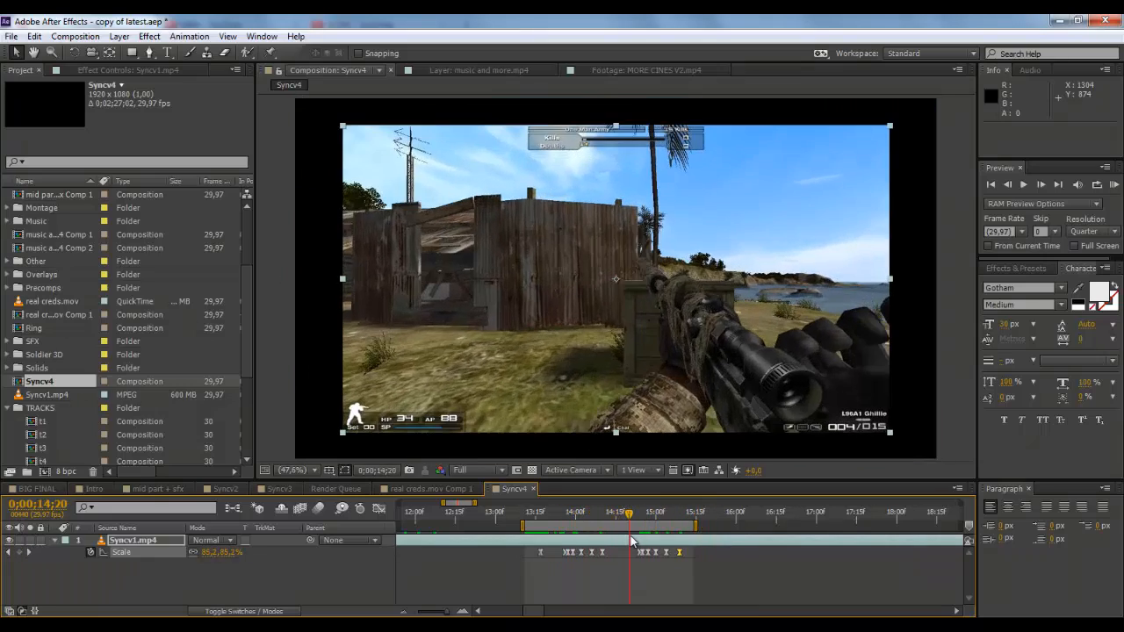